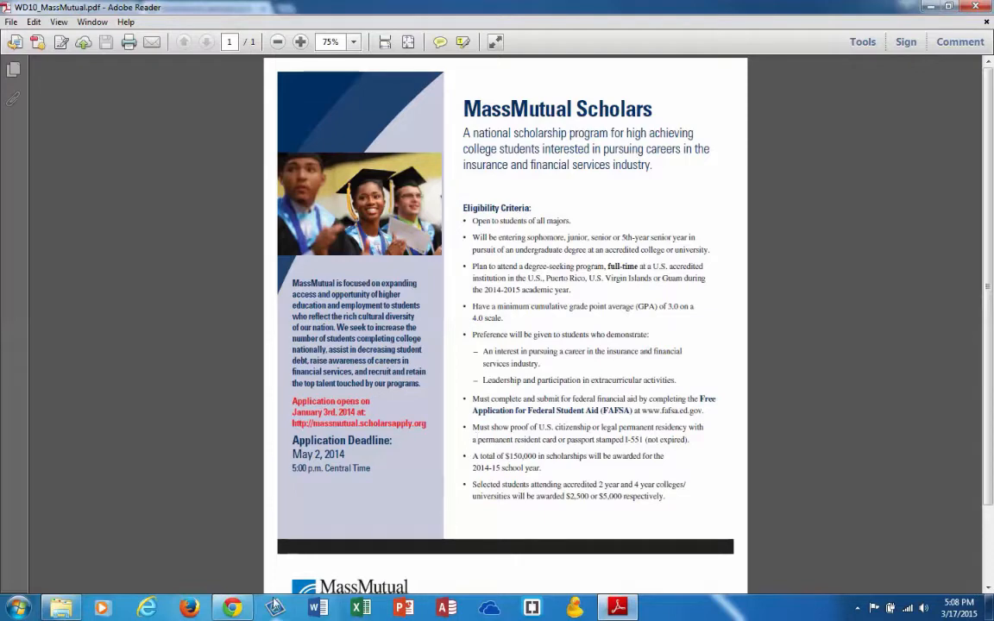
Switch to Chrome and save the WD10_FlyerFolder.zip file from the WD10 Flyer assignment into the Word Assignments folder.
left_click(233, 609)
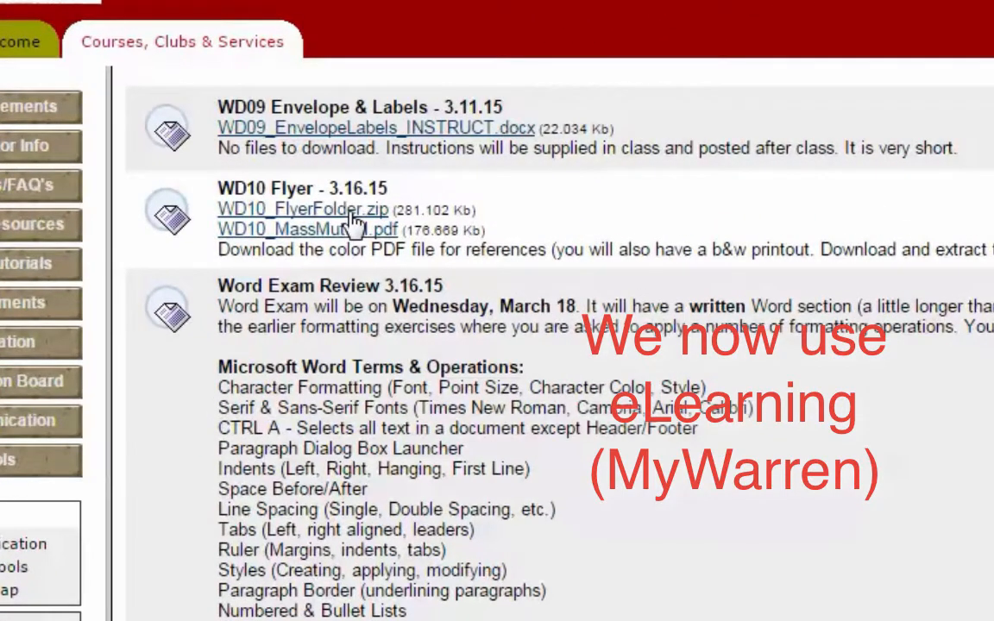
right_click(351, 213)
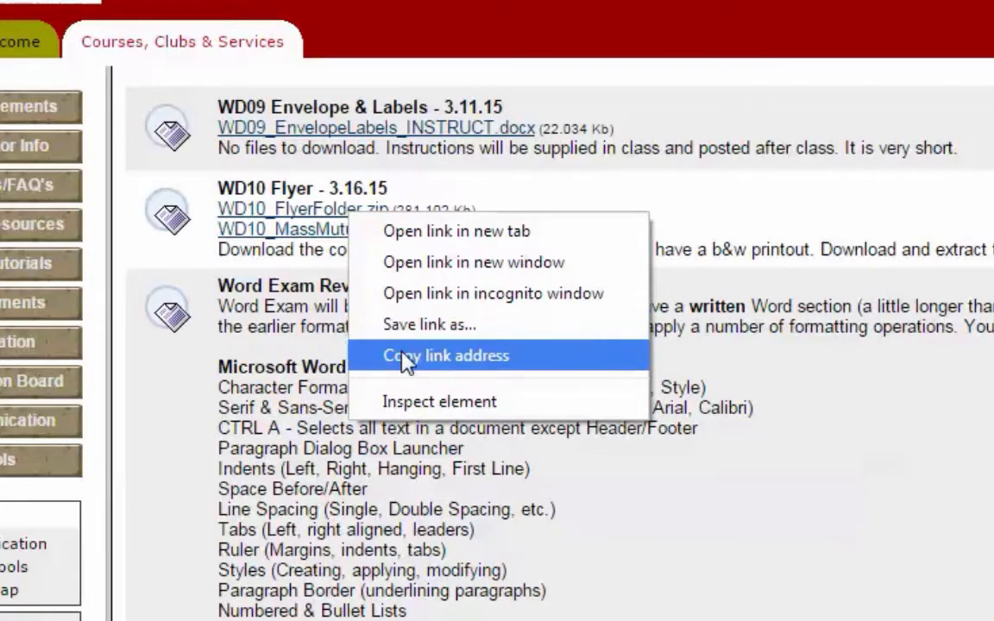
left_click(435, 328)
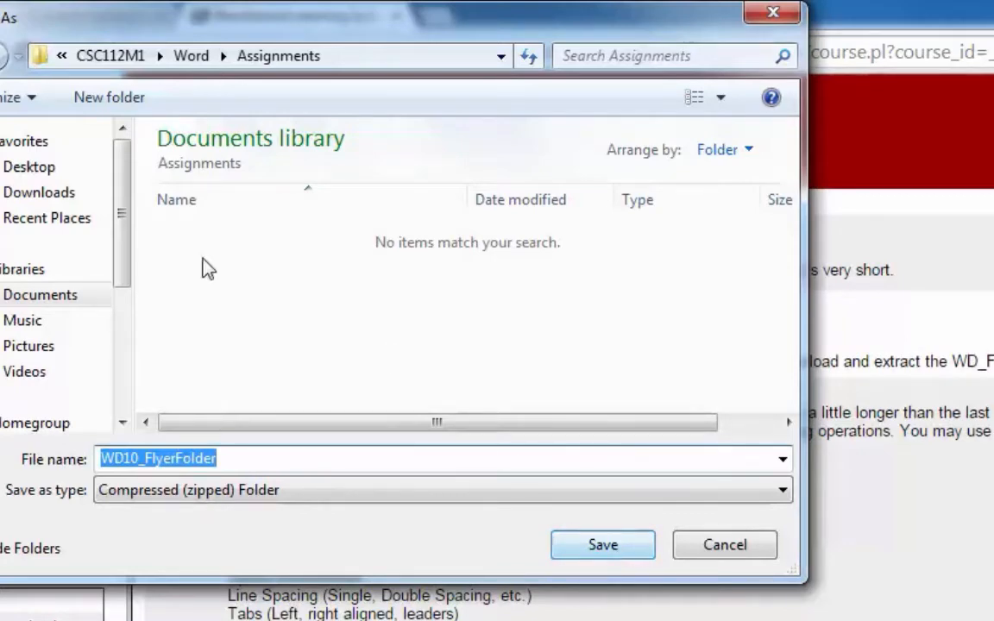
left_click(630, 546)
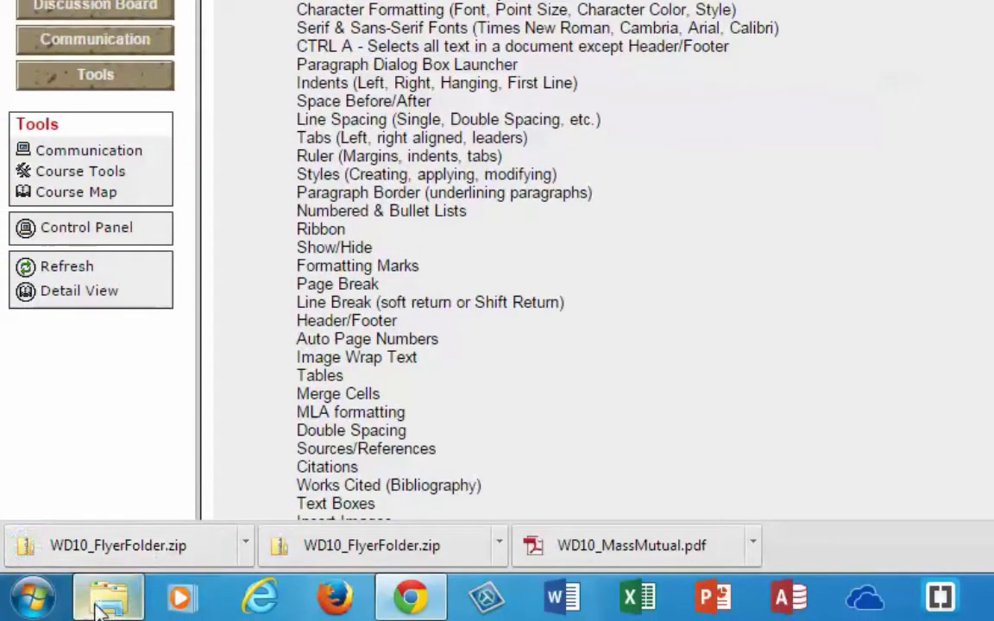
Switch to Windows Explorer, extract all files from the zipped WD10_FlyerFolder into the Assignments folder, and open the extracted inner WD10_FlyerFolder.
left_click(108, 603)
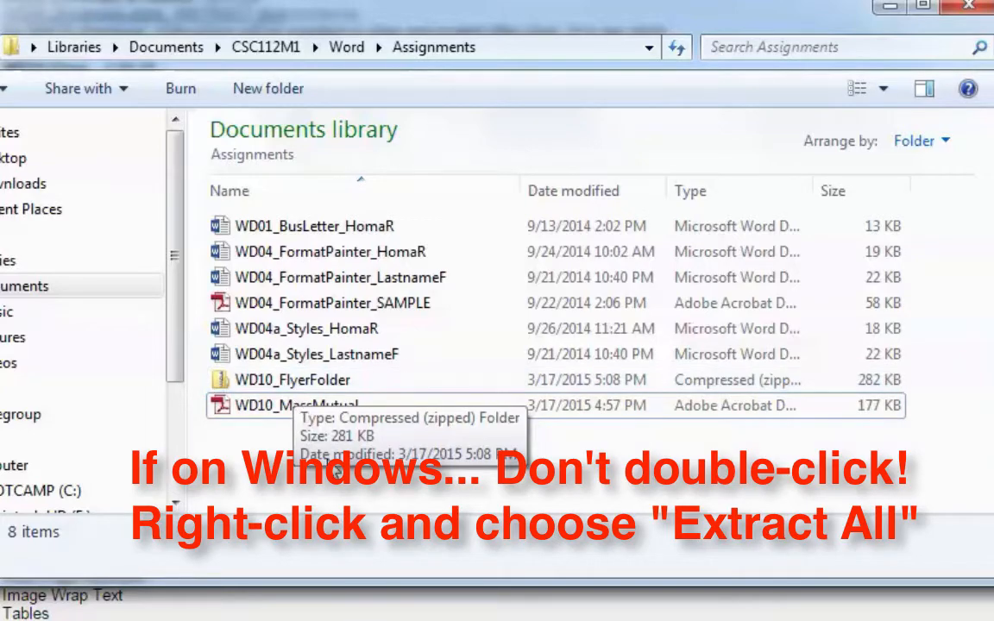
left_click(288, 385)
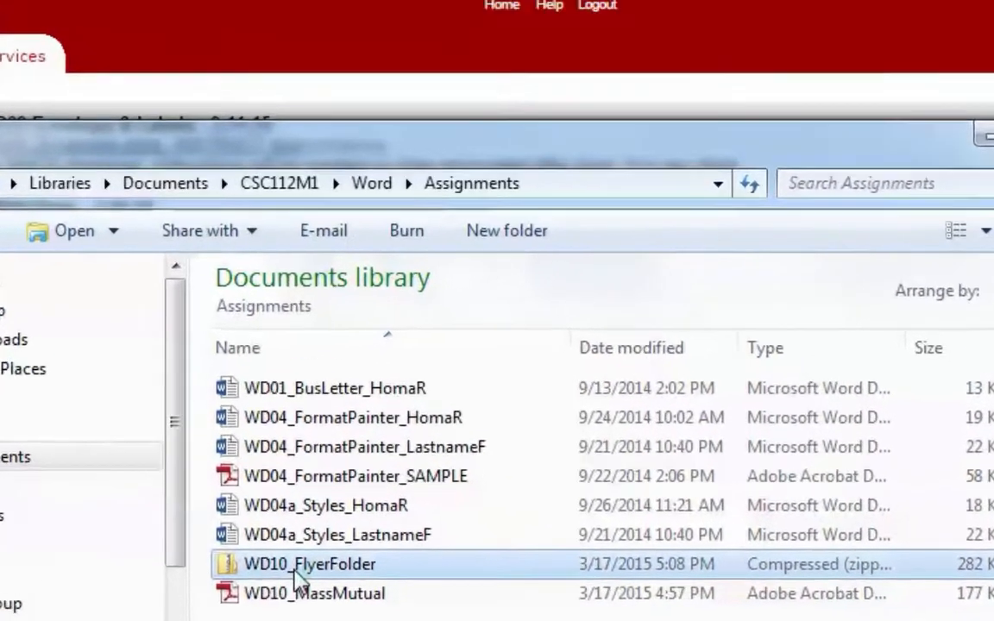
right_click(298, 579)
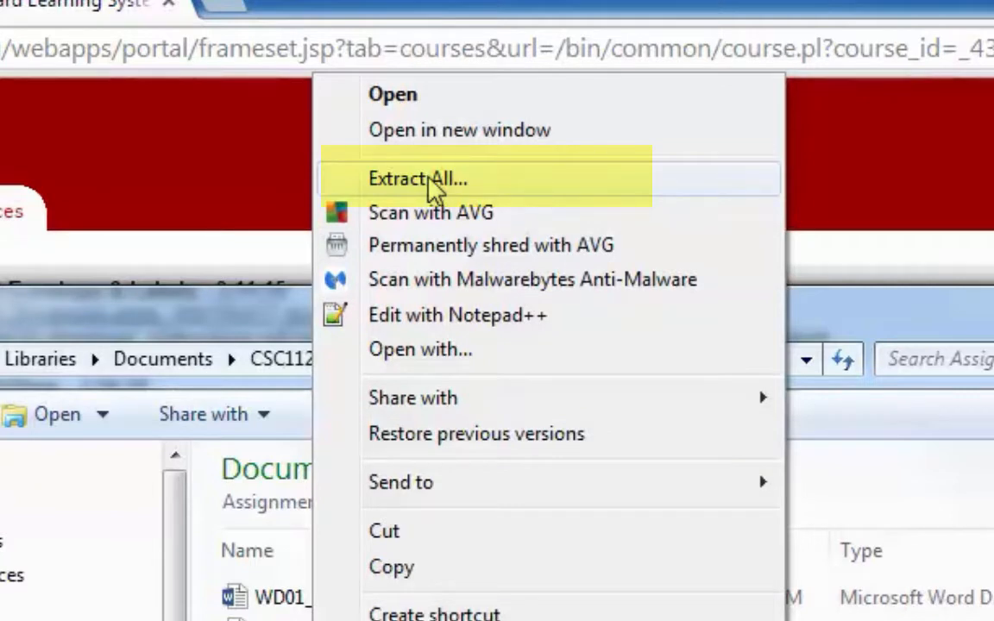
left_click(432, 182)
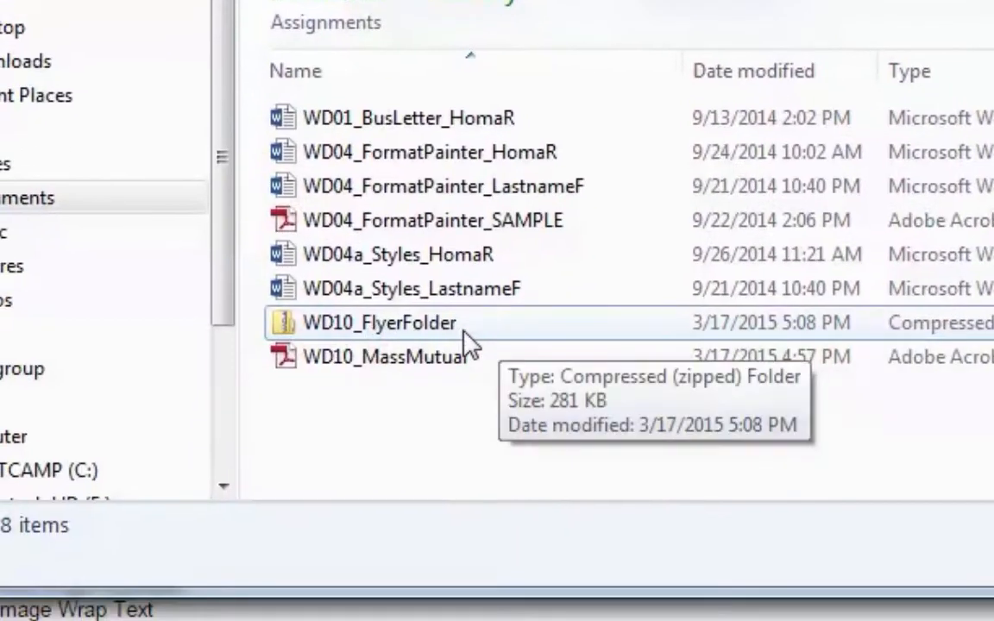
left_click(284, 328)
right_click(284, 328)
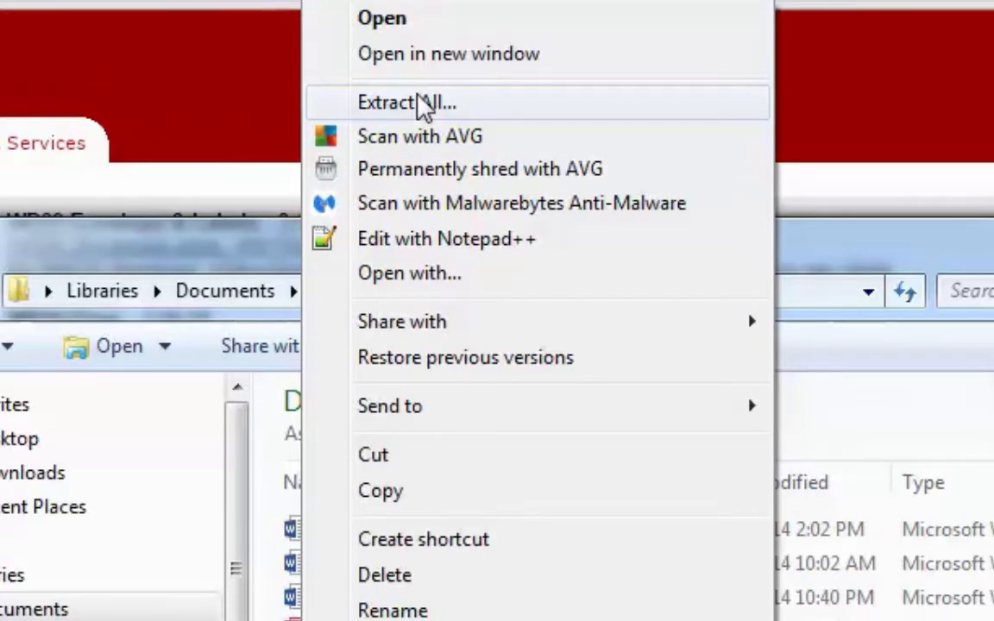
left_click(423, 103)
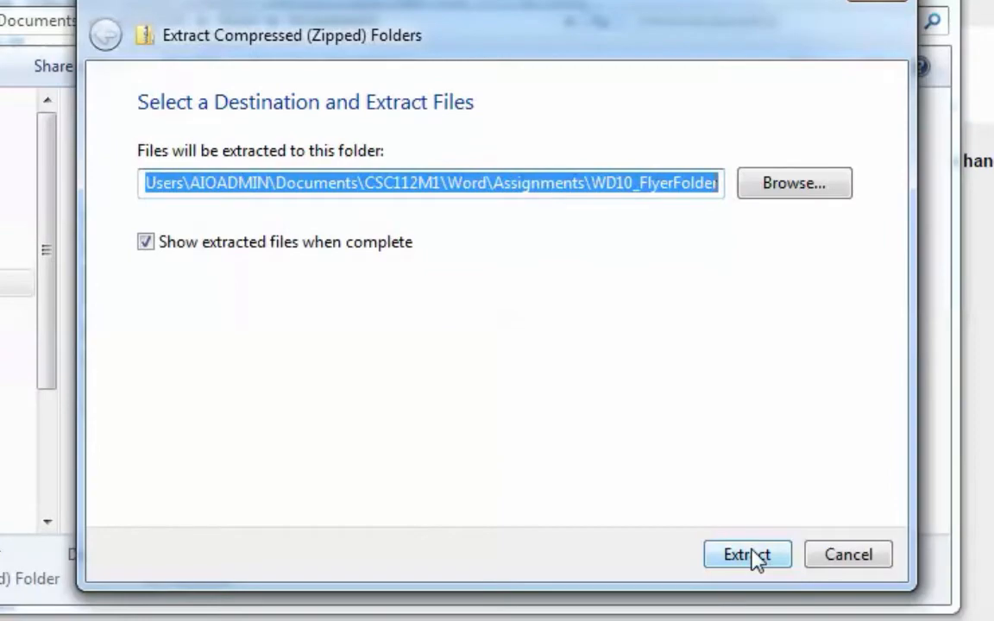
left_click(756, 558)
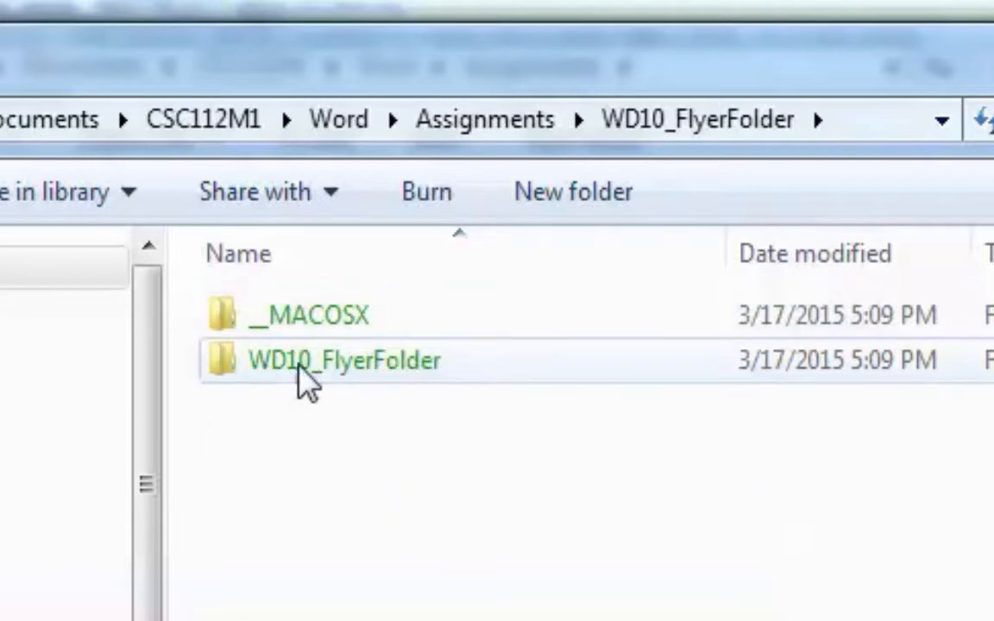
mouse_move(438, 382)
double_click(267, 378)
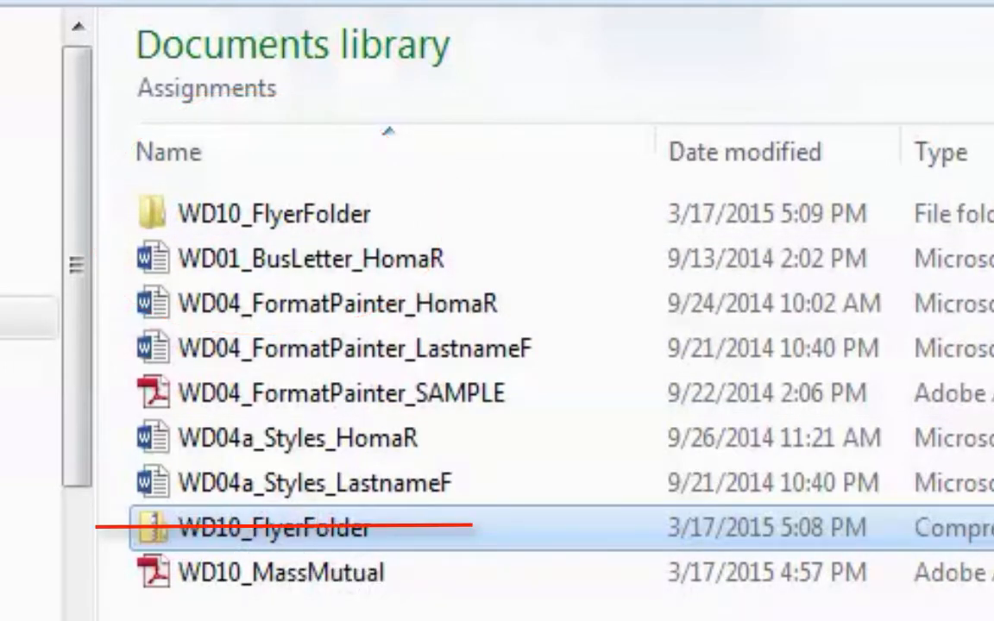
Delete the zipped WD10_FlyerFolder from the Assignments folder.
right_click(352, 533)
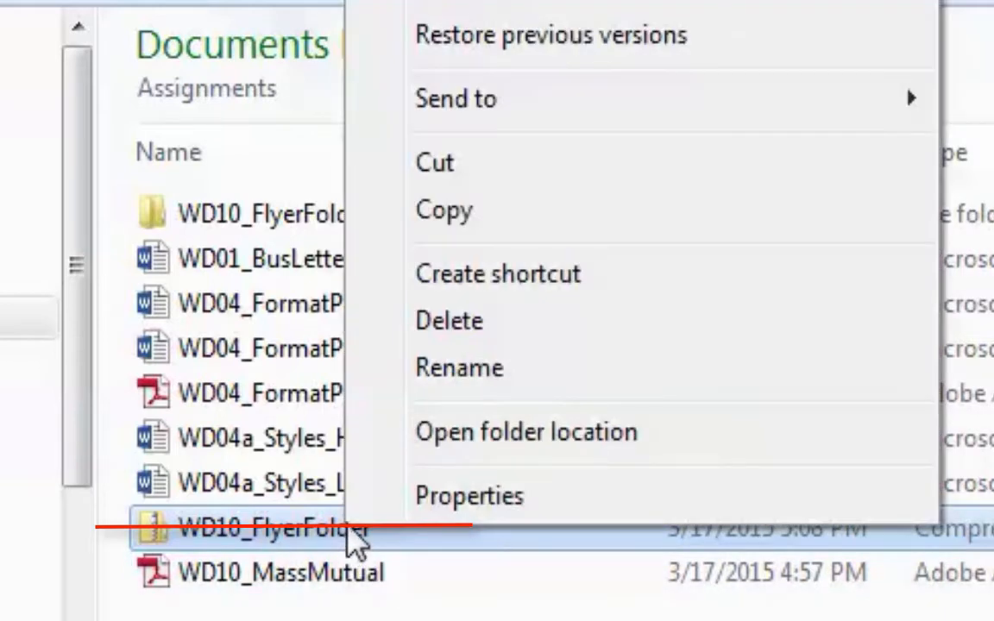
left_click(453, 326)
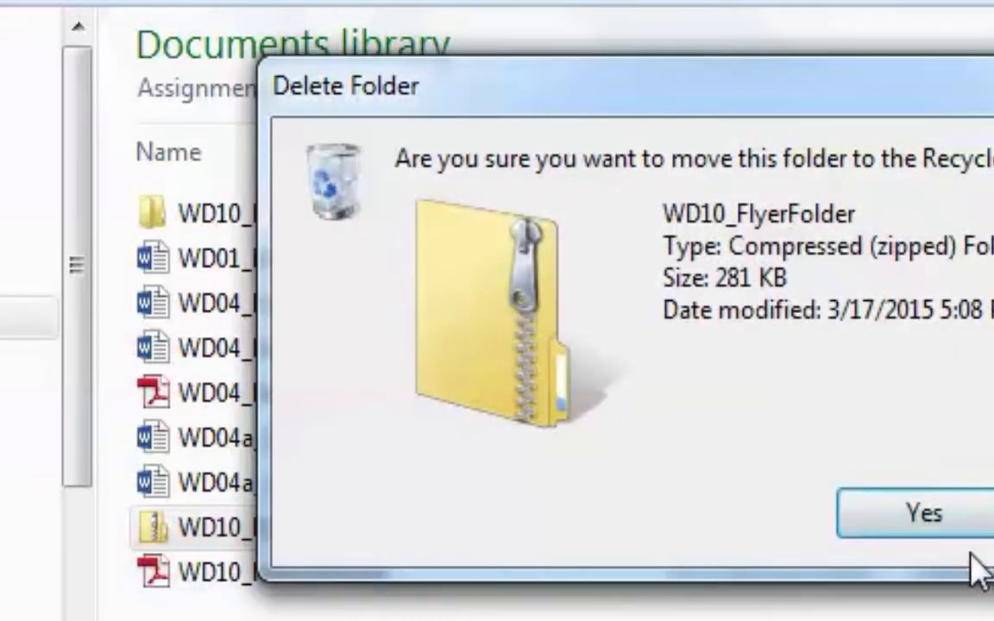
left_click(948, 518)
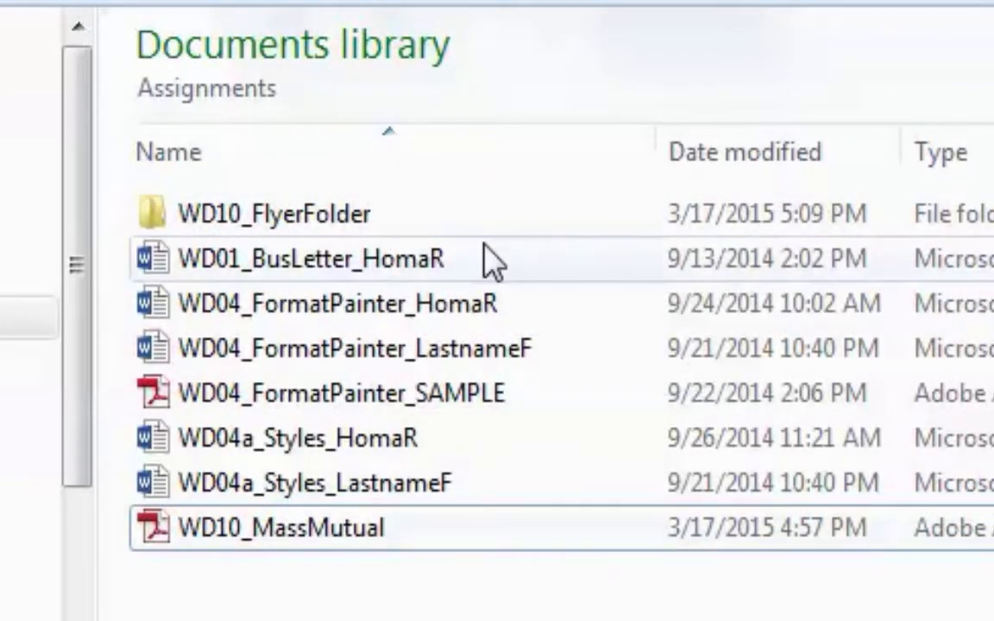
Open WD10_flyerCopy from the inner extracted WD10_FlyerFolder in Word and enable editing.
double_click(309, 215)
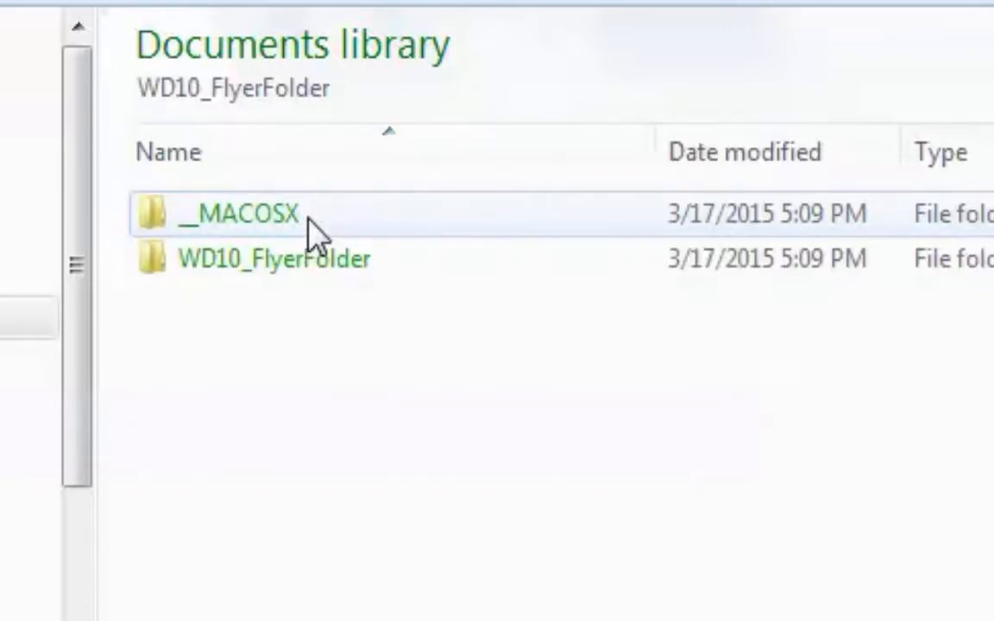
double_click(293, 266)
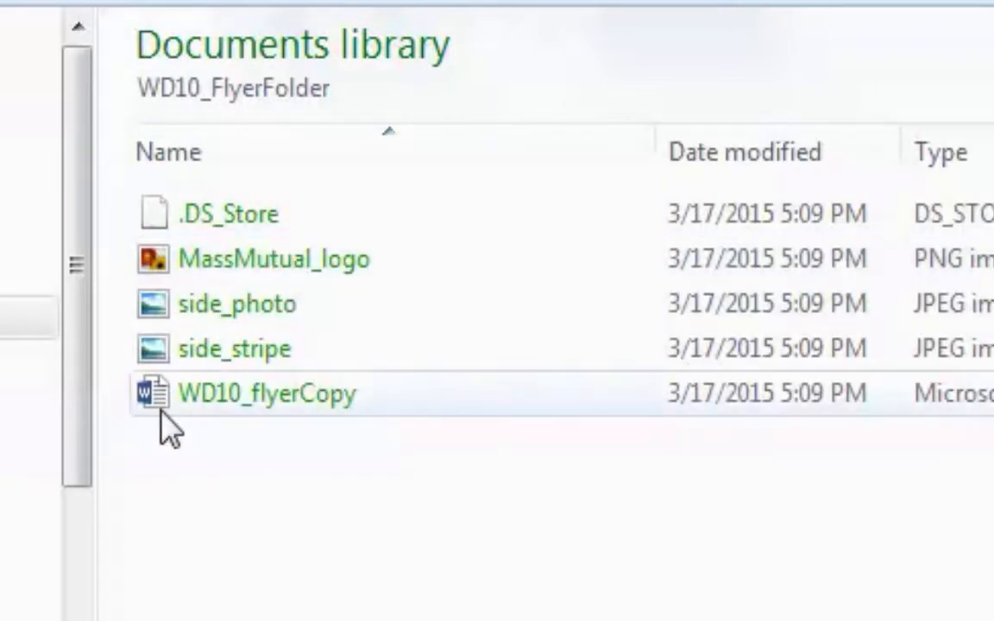
double_click(158, 397)
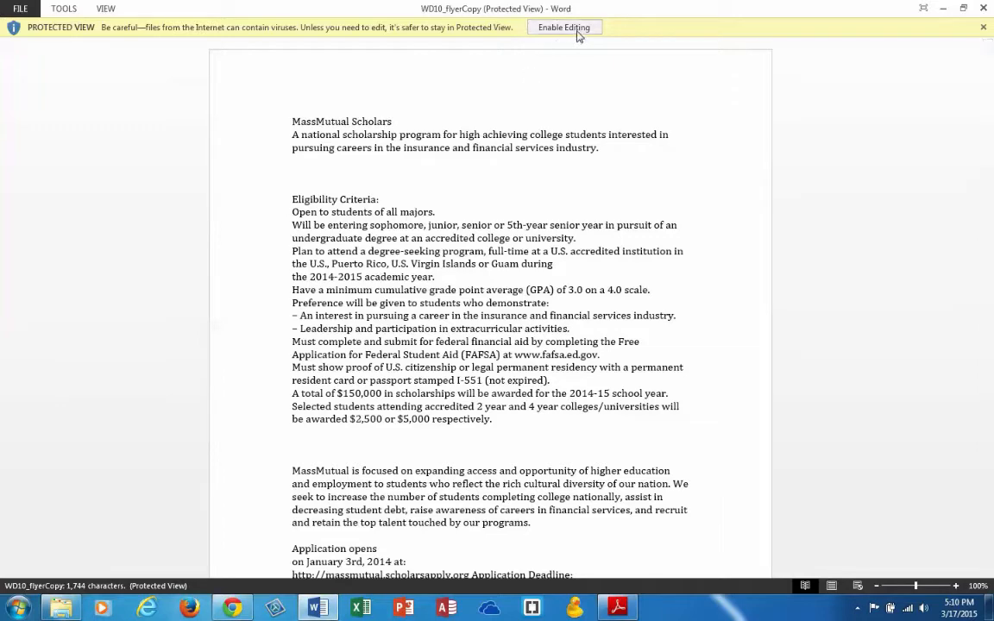
left_click(564, 28)
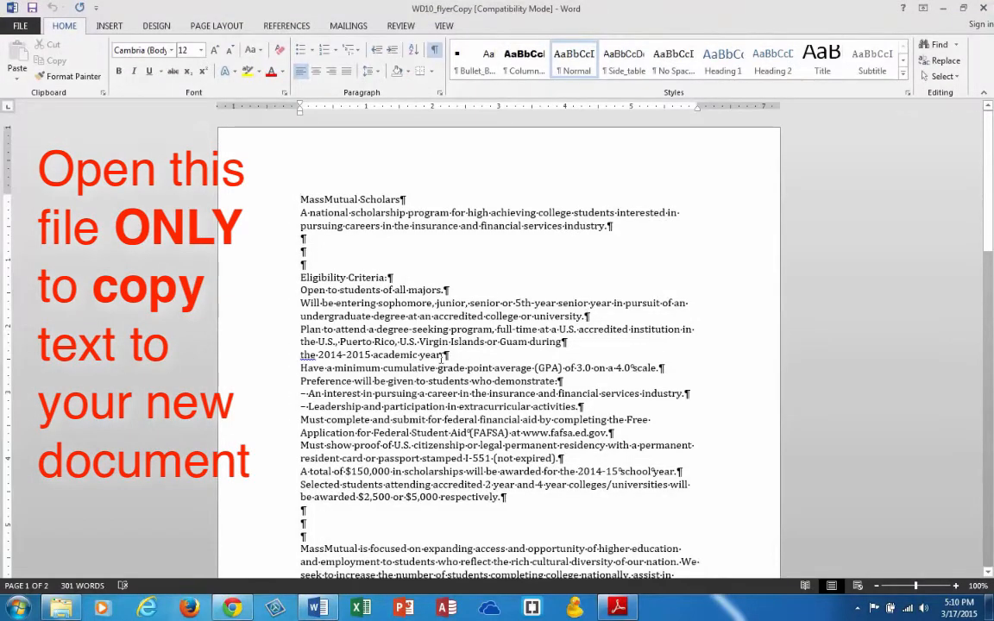
Remove the paragraph break before "the 2014-2015 academic year" and look through the rest of the flyer text.
key("BackSpace")
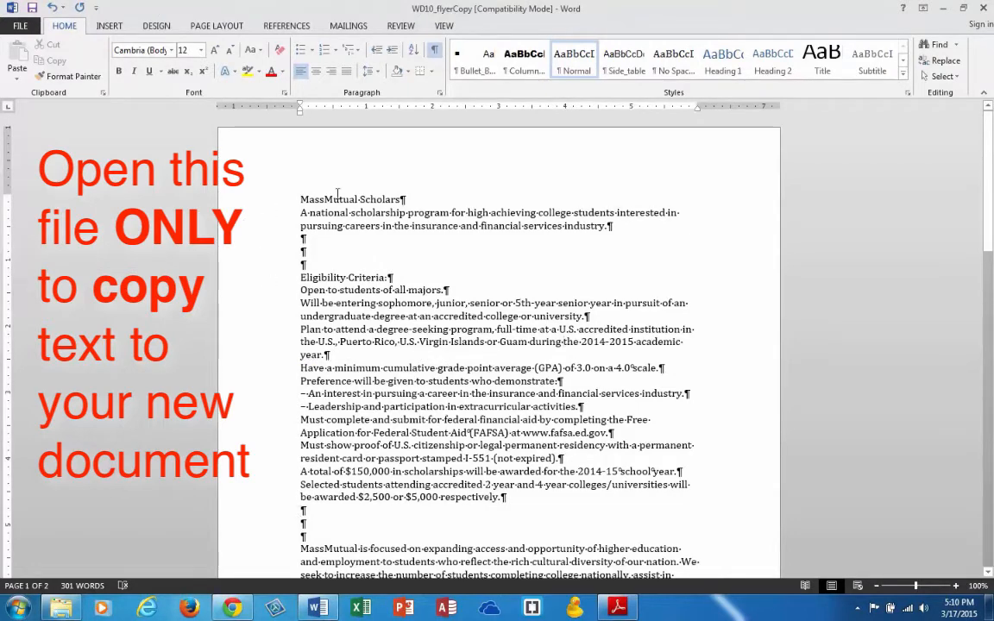
scroll(429, 358, "down", 5)
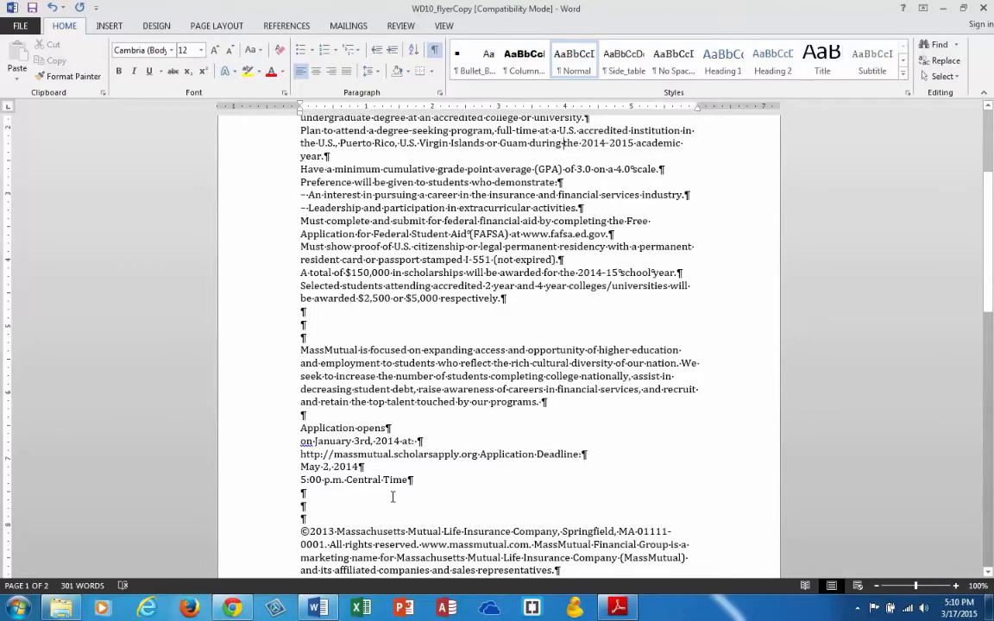
scroll(393, 497, "down", 3)
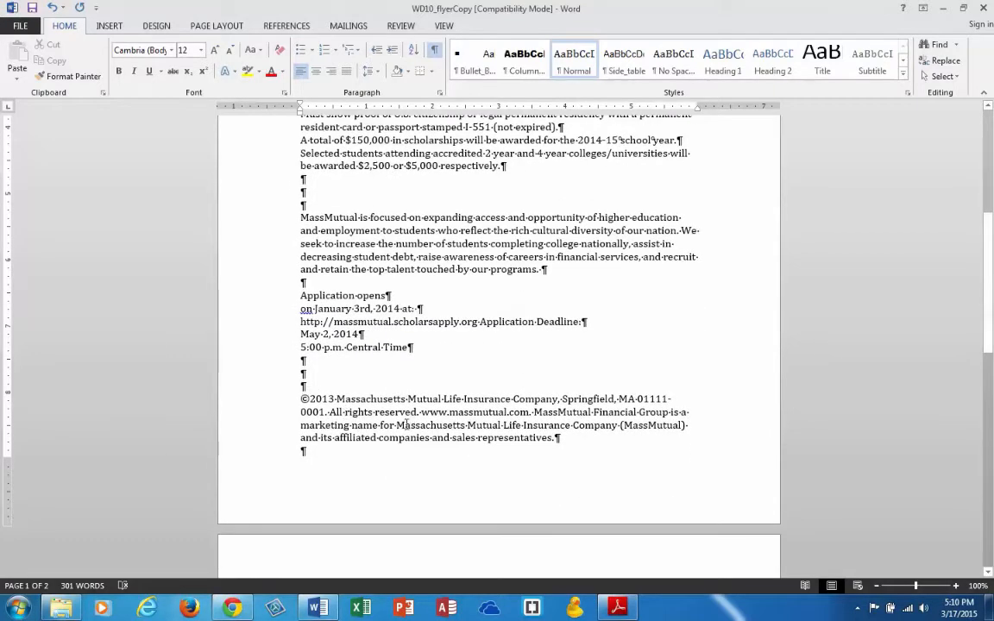
scroll(432, 421, "up", 7)
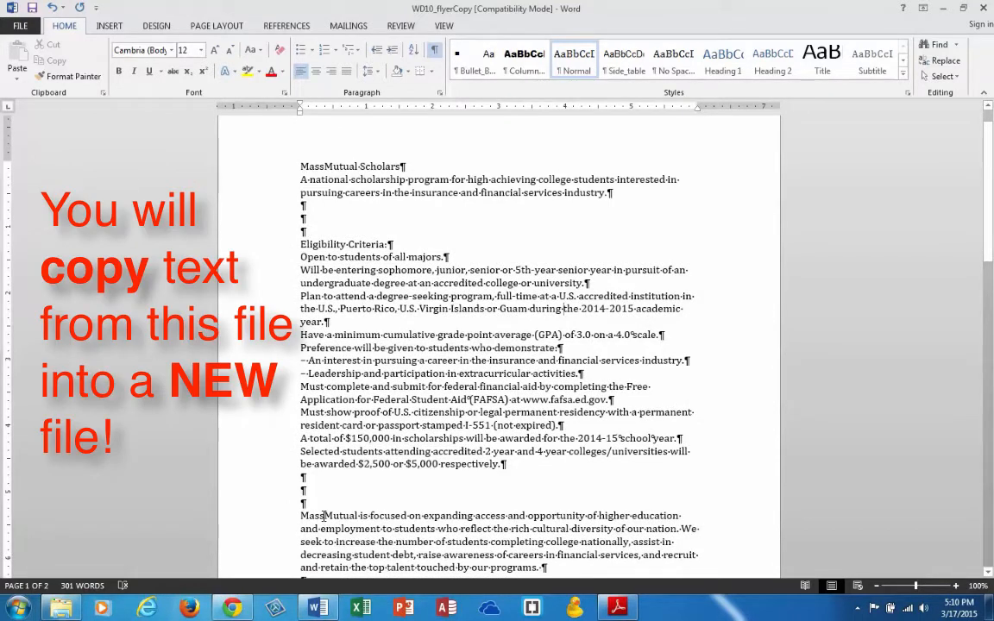
Create a new blank document for the flyer.
left_click(26, 27)
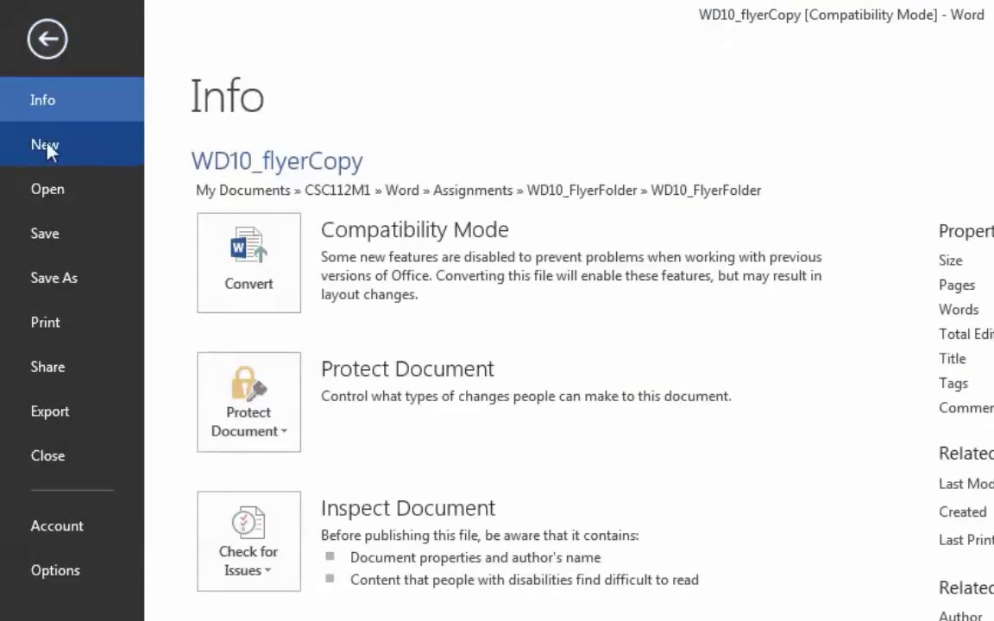
left_click(48, 147)
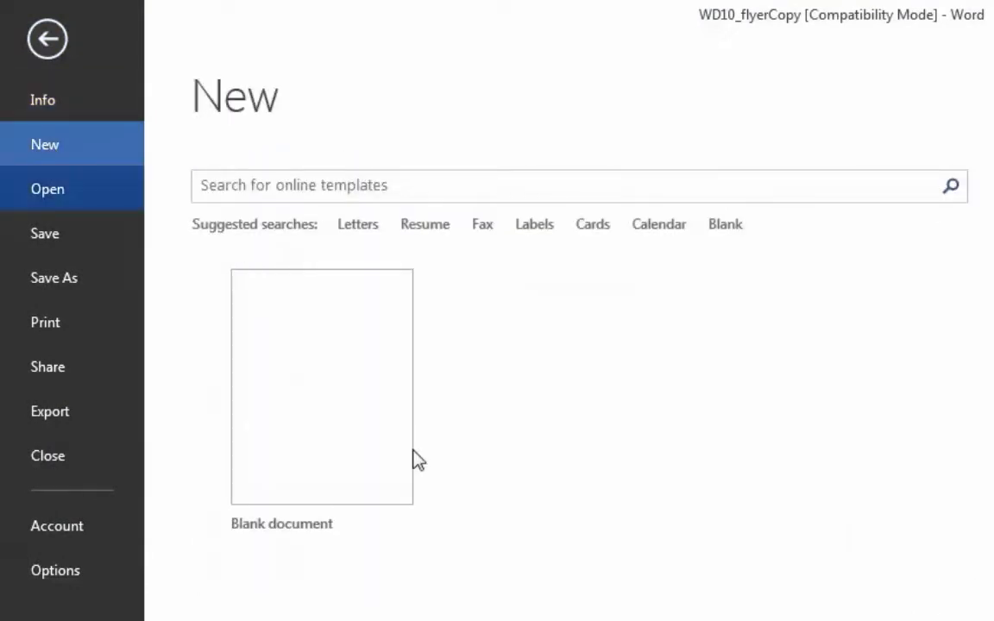
left_click(375, 462)
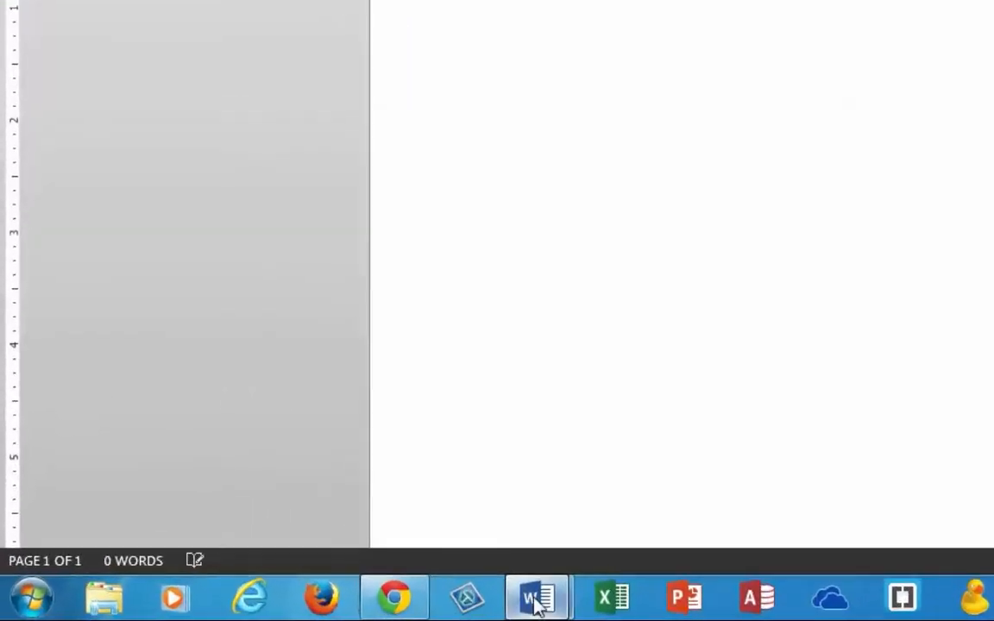
Switch to the WD10_flyerCopy document and return to the new blank document.
mouse_move(320, 611)
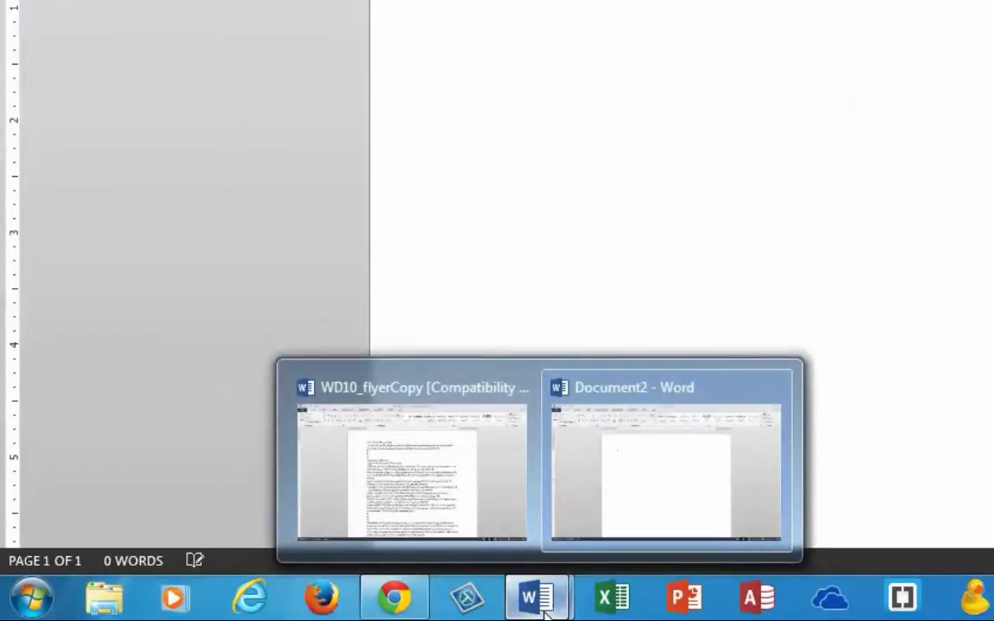
left_click(437, 489)
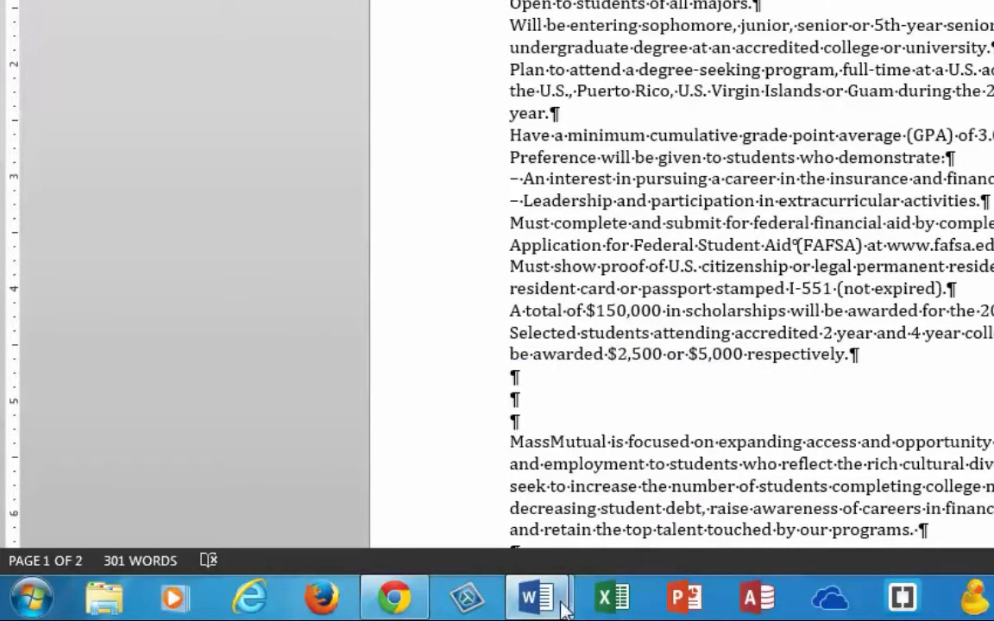
mouse_move(536, 597)
left_click(669, 476)
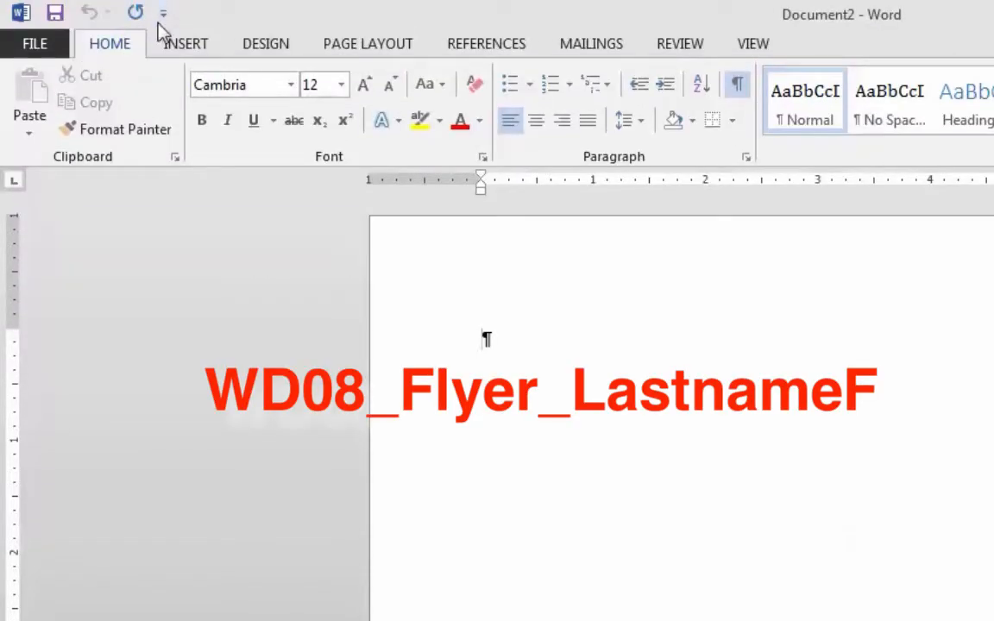
Set the blank document's page margins to the Narrow preset, 0.5" on all sides.
left_click(357, 48)
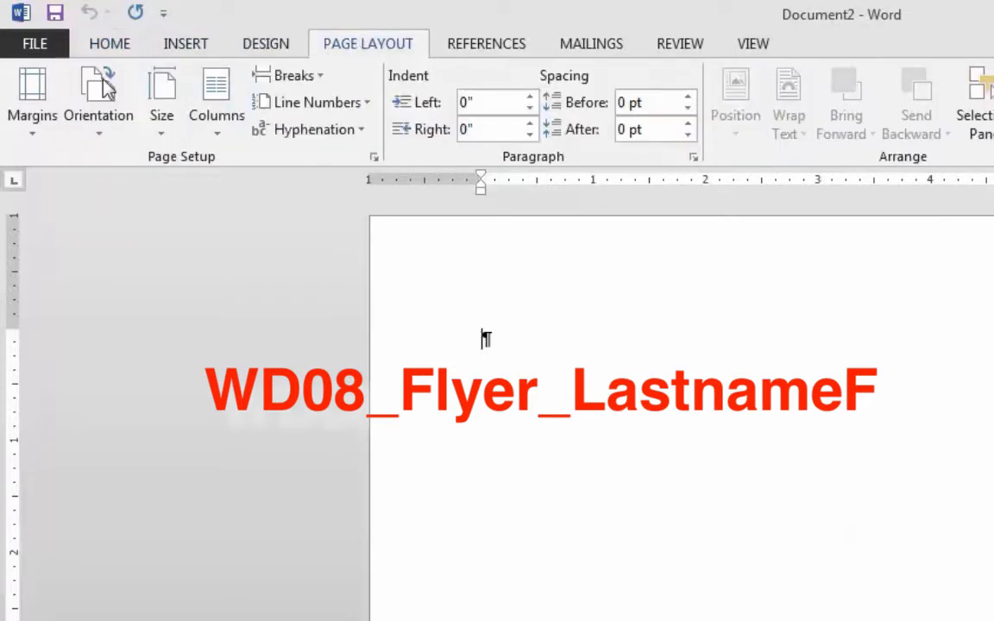
left_click(35, 110)
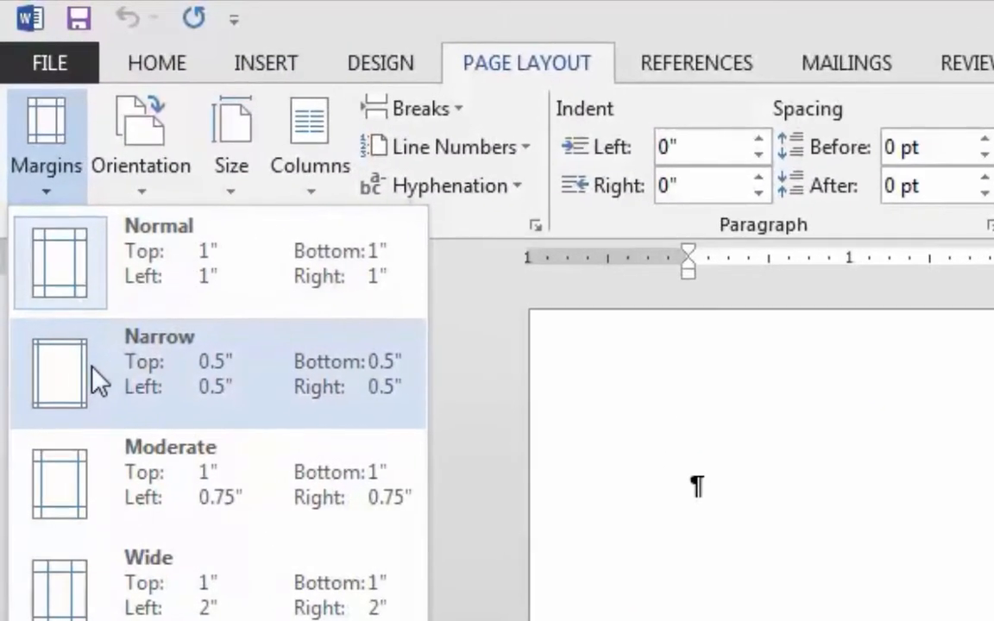
left_click(93, 373)
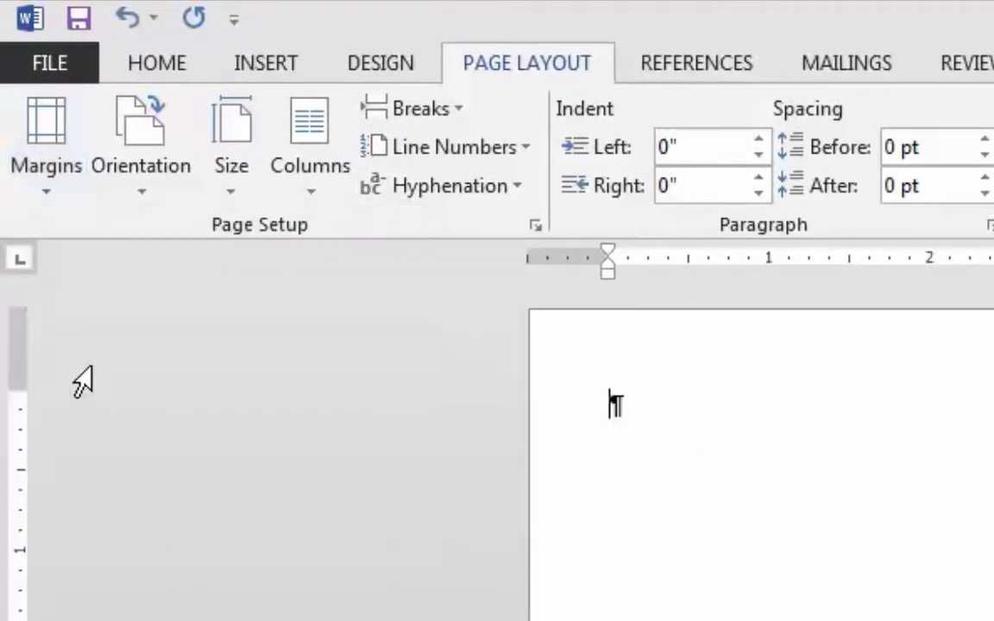
Save the new document in WD10_FlyerFolder under the name WD10_Flyer_ followed by the author's last name and first initial.
left_click(54, 65)
left_click(63, 421)
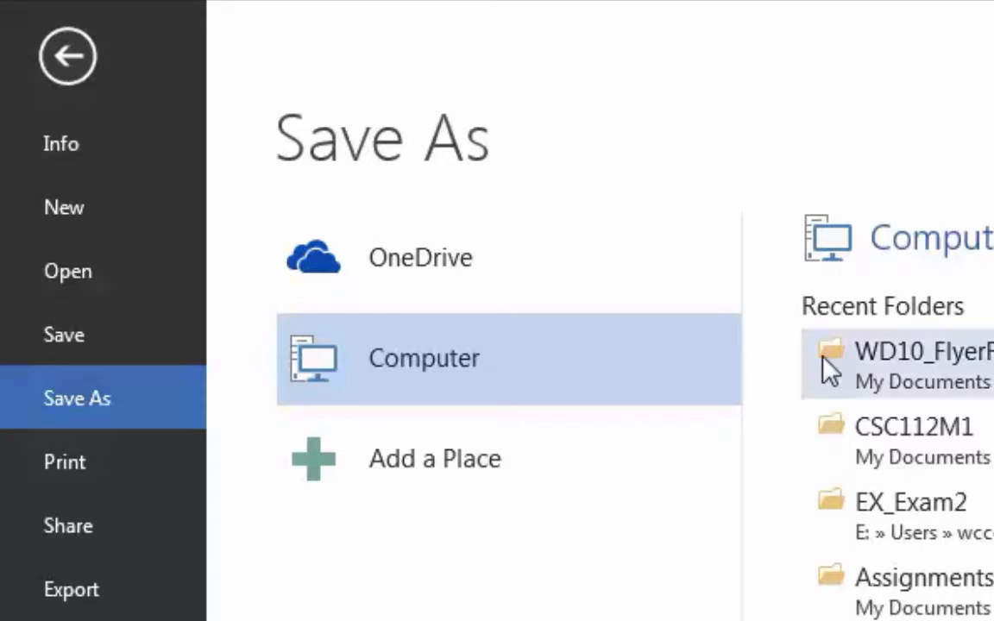
left_click(956, 369)
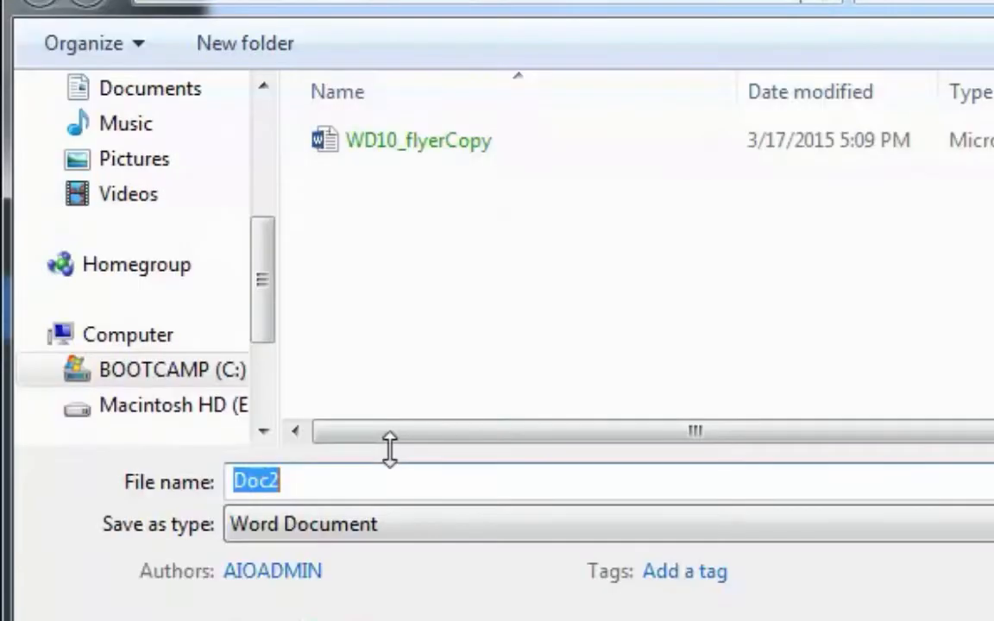
type("WD10_Flye")
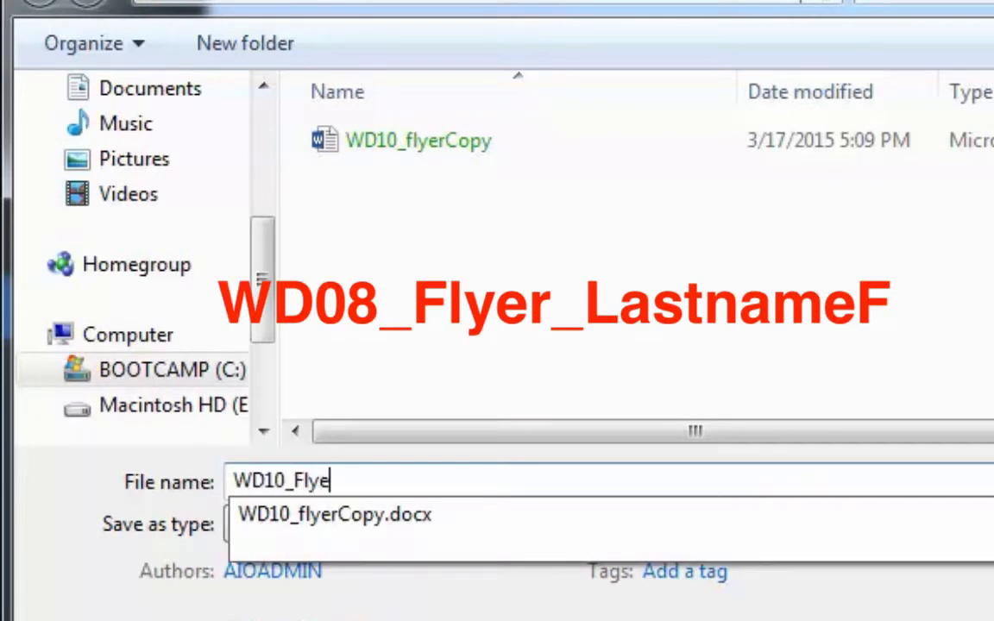
type("_HomaR")
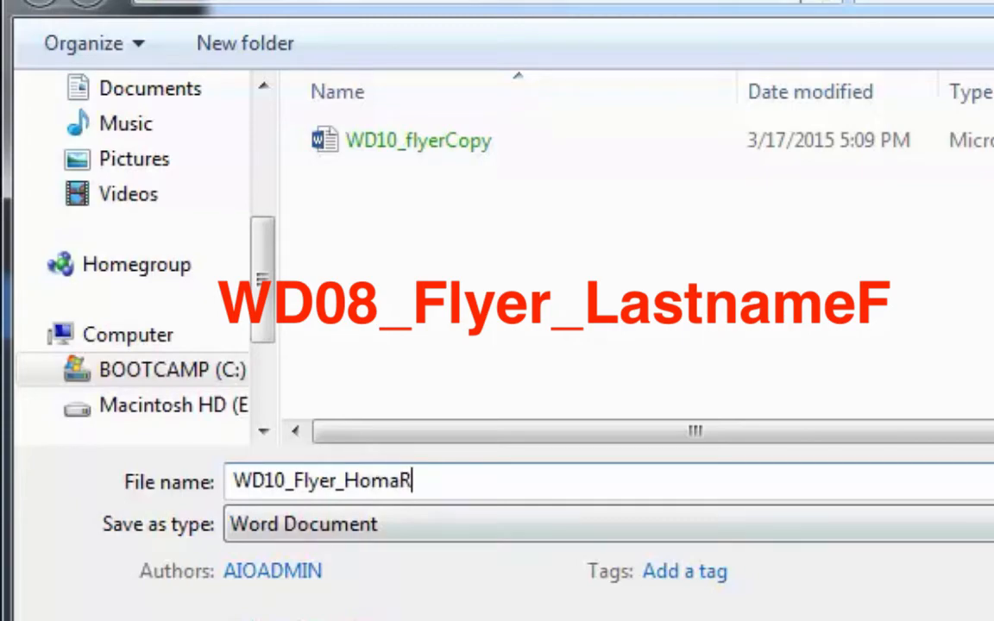
key("Return")
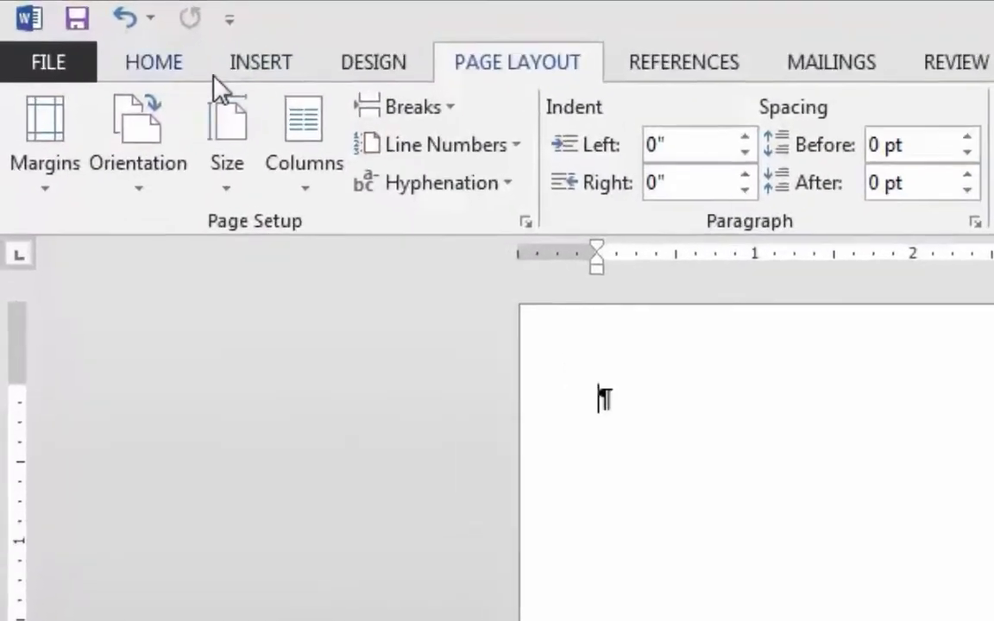
Insert the side_stripe picture from the inner WD10_FlyerFolder under Documents, CSC112M1, Word, Assignments.
left_click(142, 32)
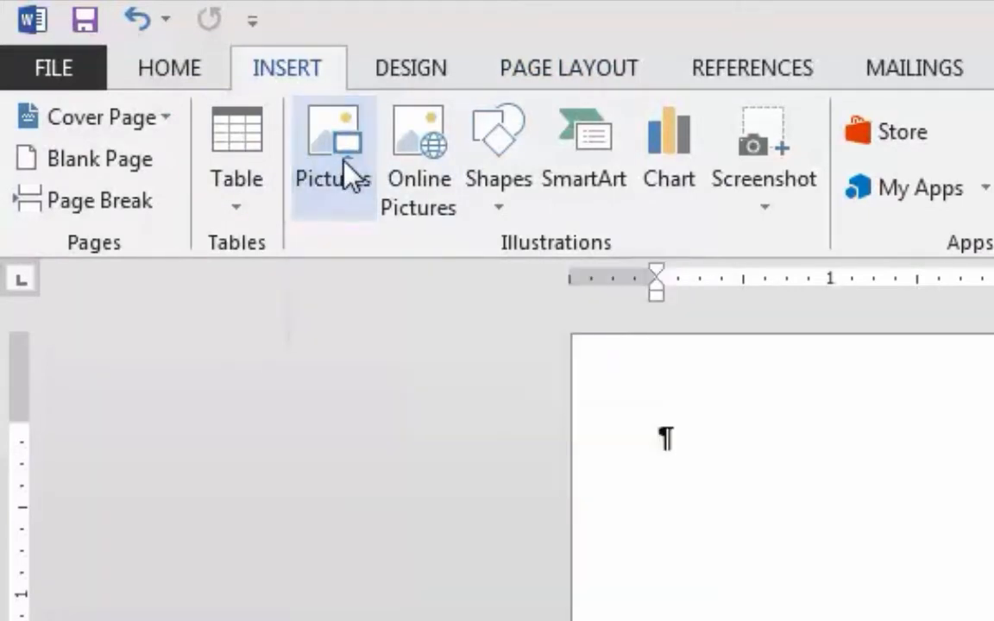
left_click(343, 164)
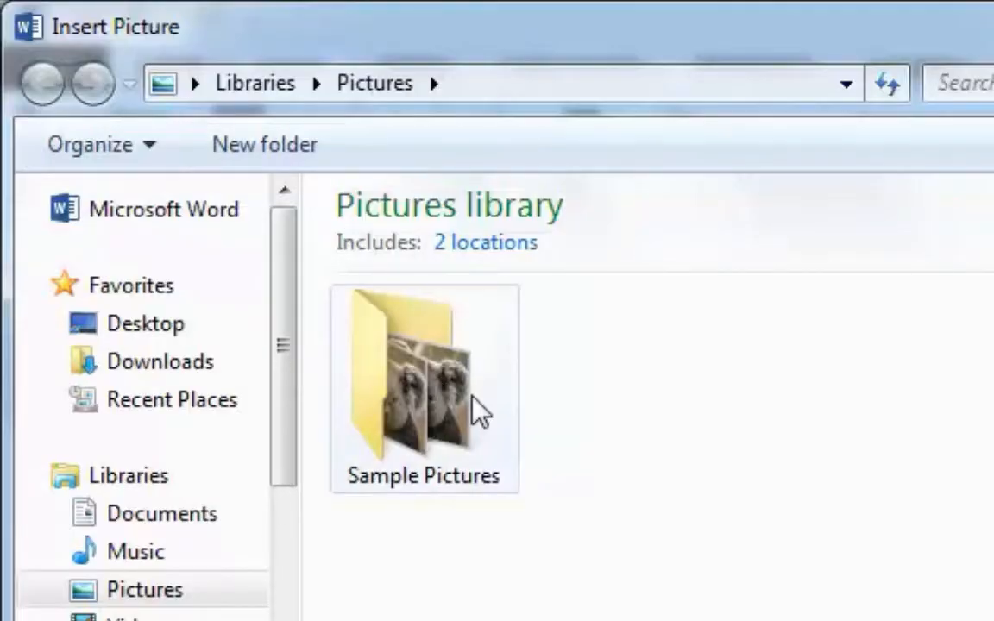
left_click(205, 518)
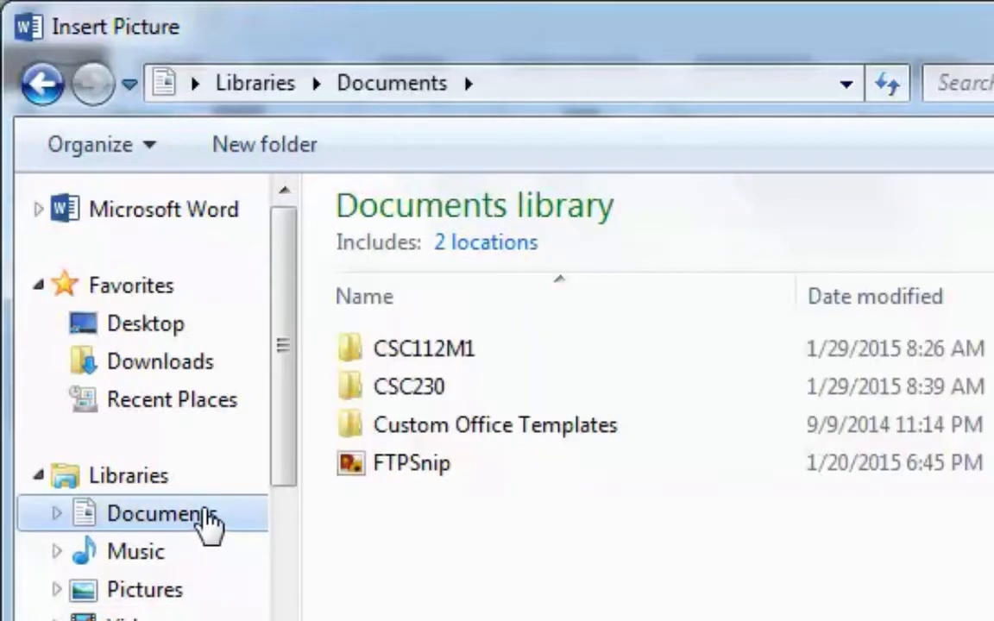
double_click(380, 349)
double_click(388, 501)
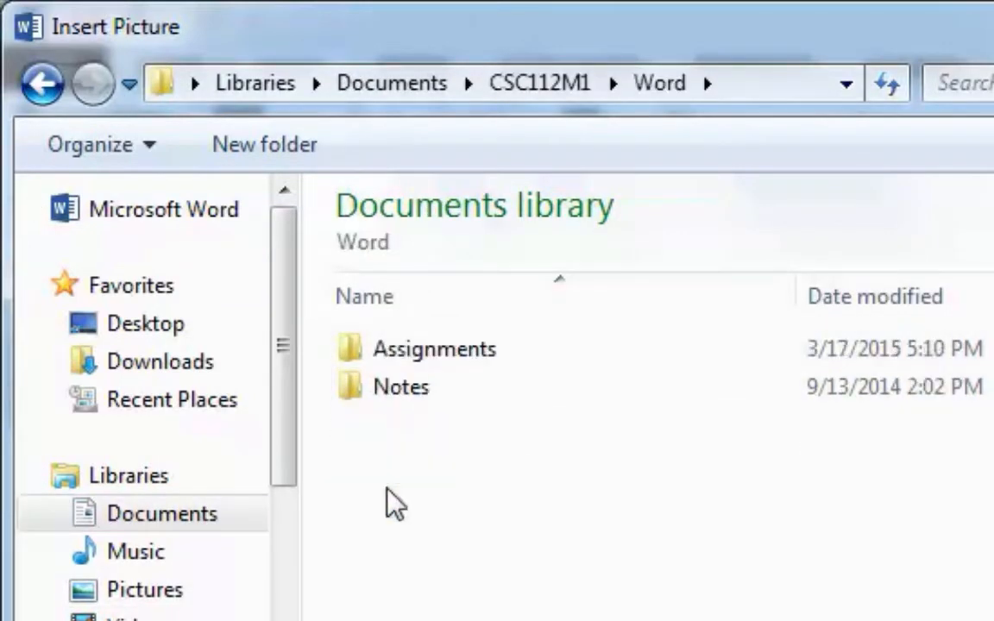
double_click(411, 358)
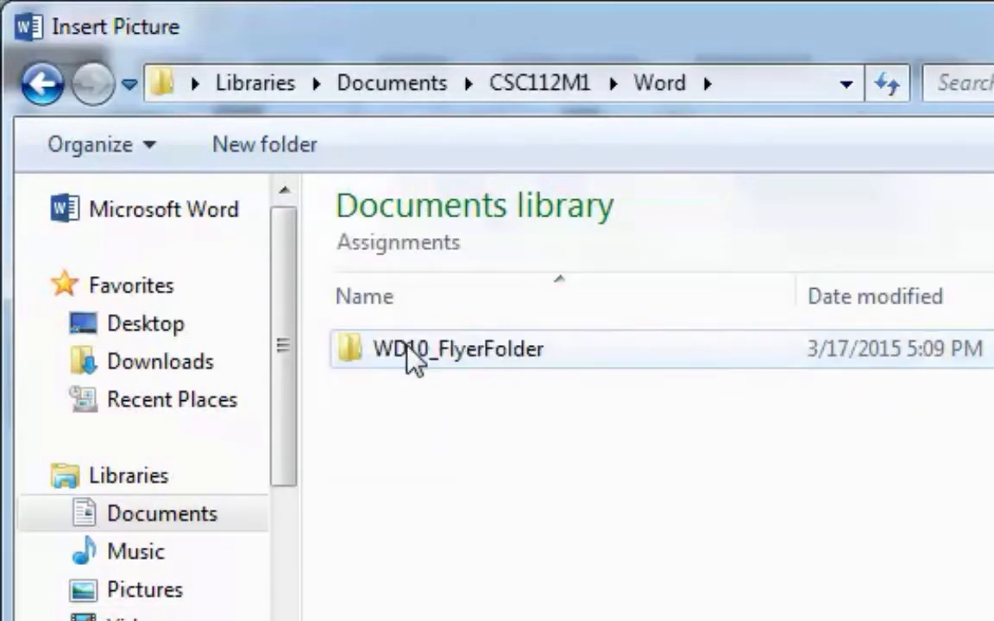
double_click(345, 360)
double_click(351, 387)
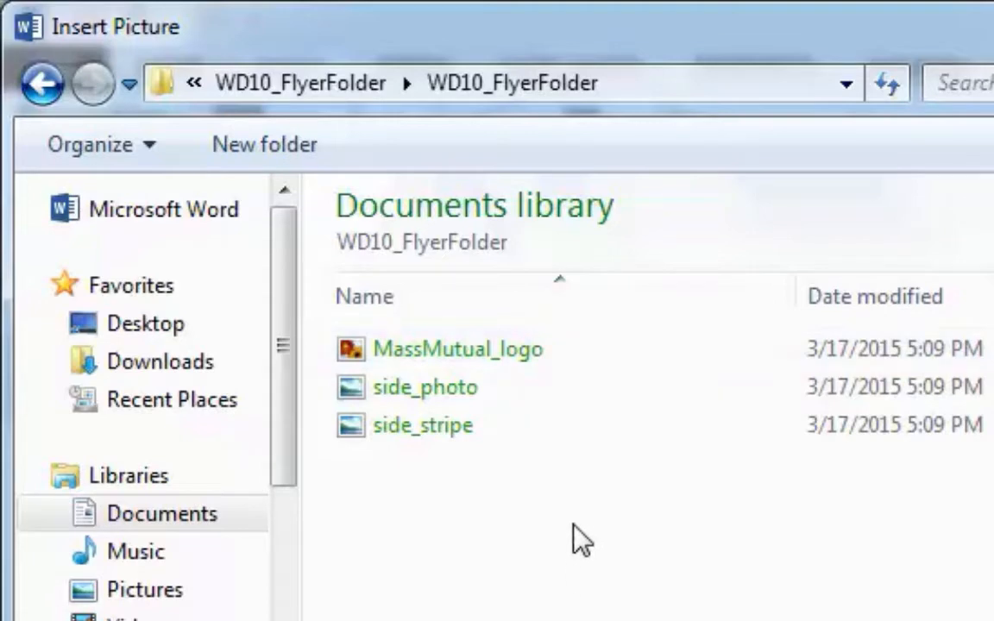
left_click(451, 432)
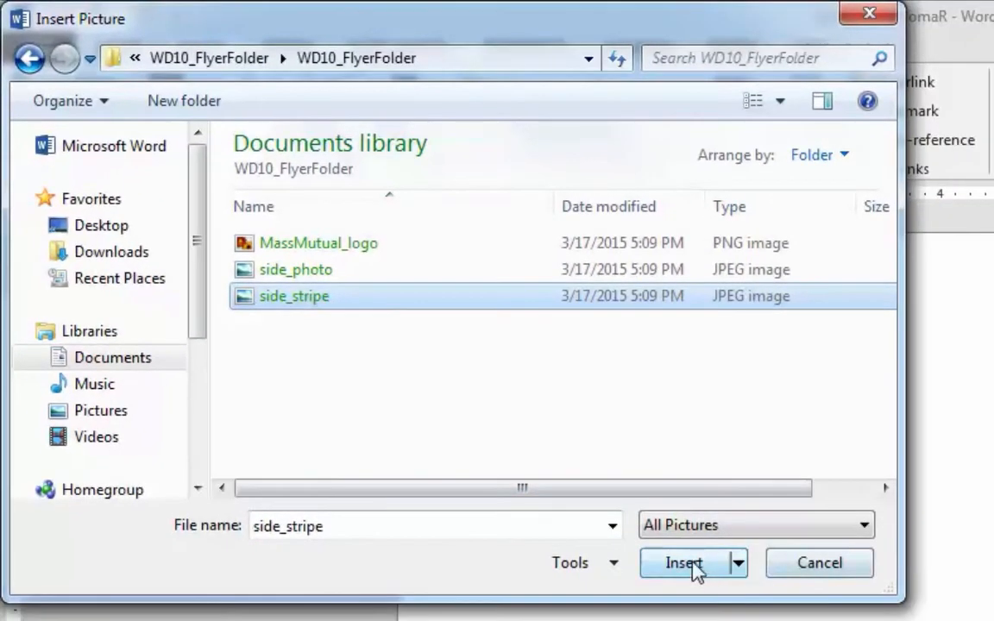
left_click(694, 565)
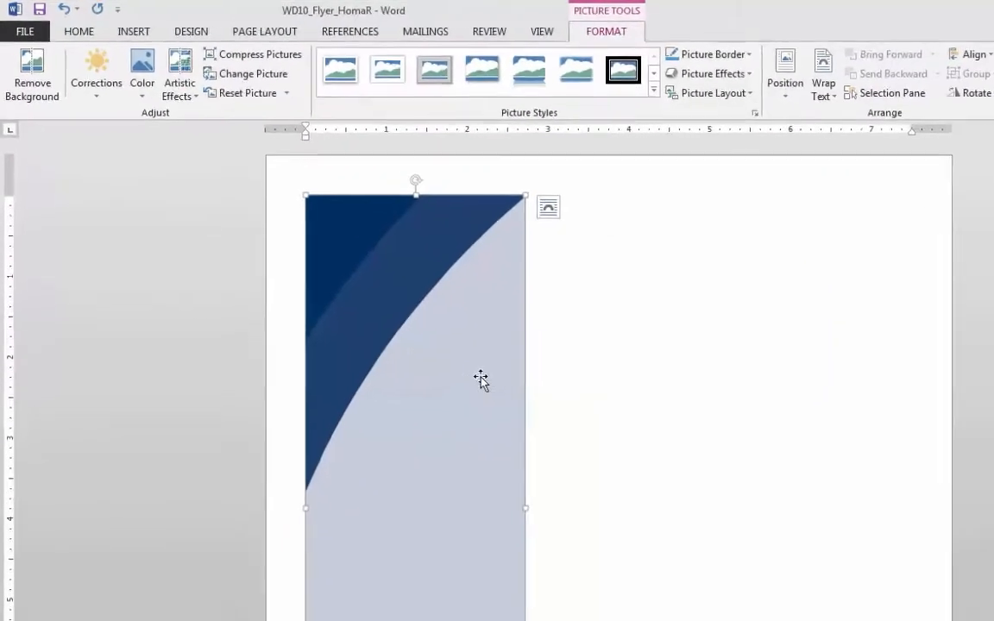
Set the side_stripe picture's text wrapping to In Front of Text.
scroll(864, 560, "down", 5)
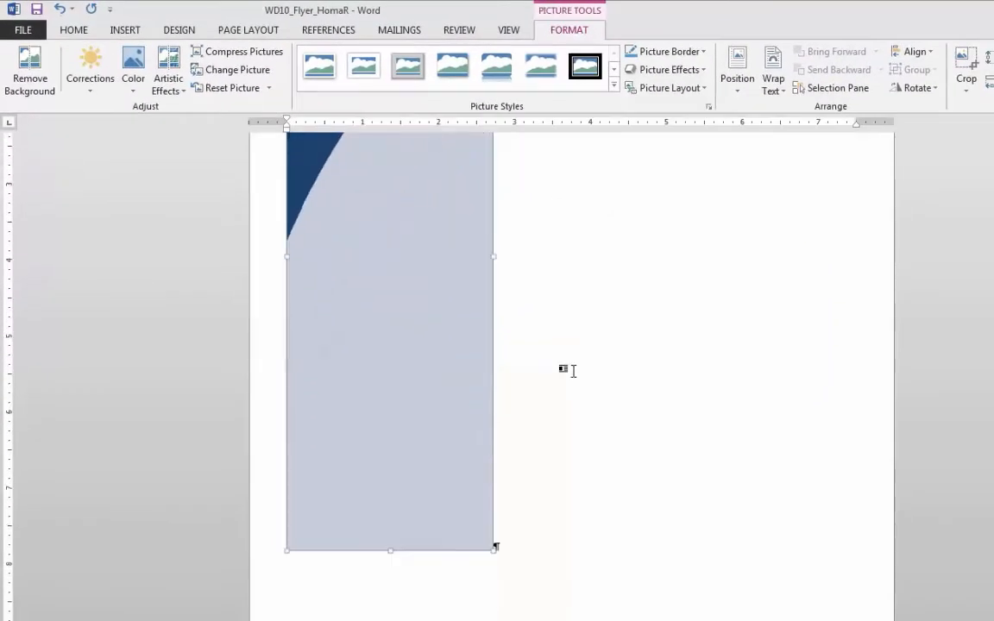
scroll(863, 559, "up", 3)
scroll(573, 370, "up", 2)
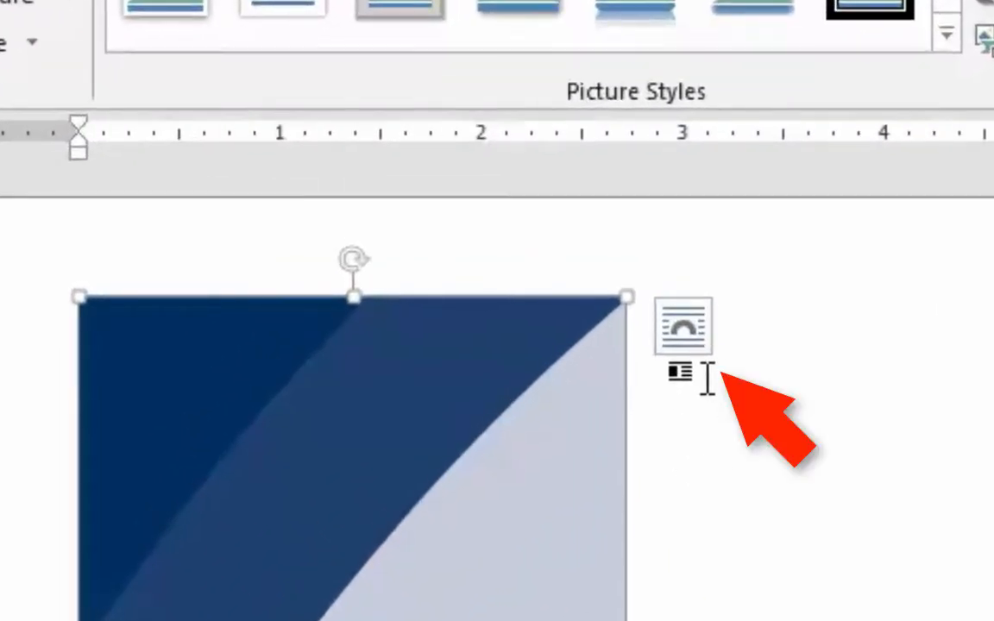
left_click(686, 332)
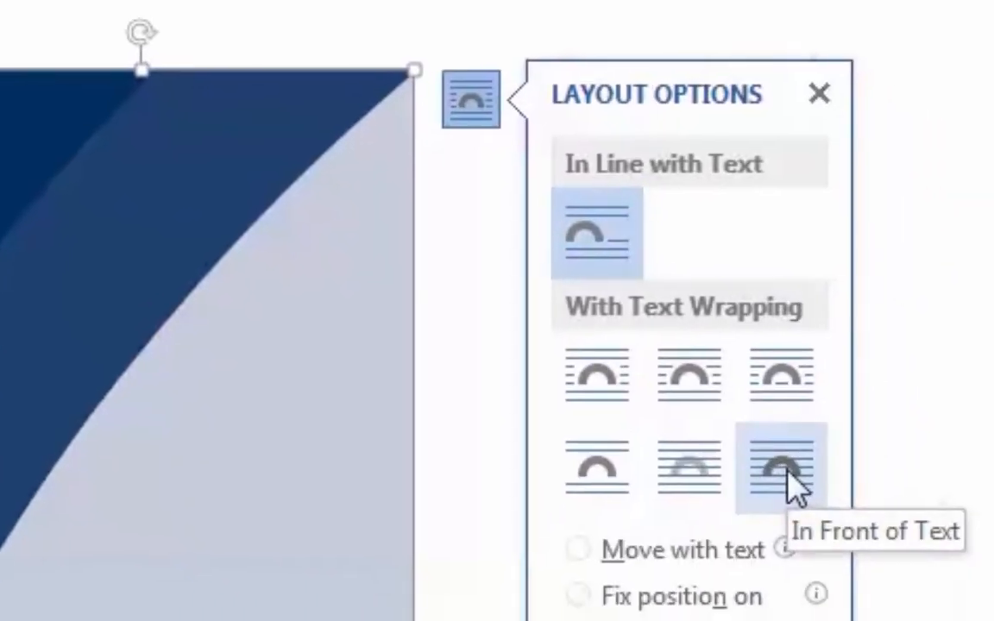
left_click(787, 470)
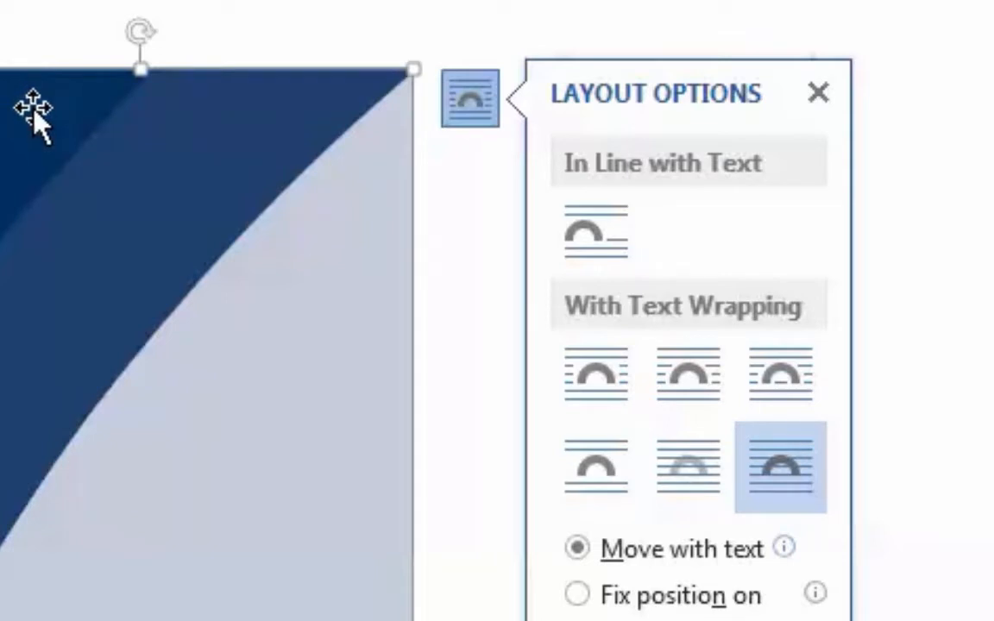
left_click(818, 92)
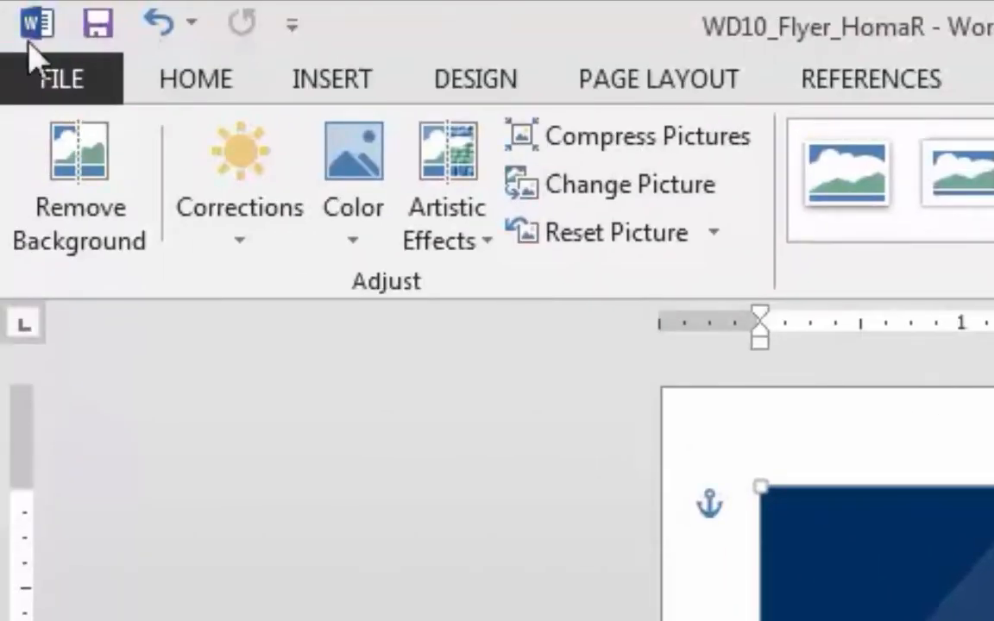
Insert the side_photo picture from the inner WD10_FlyerFolder.
left_click(323, 82)
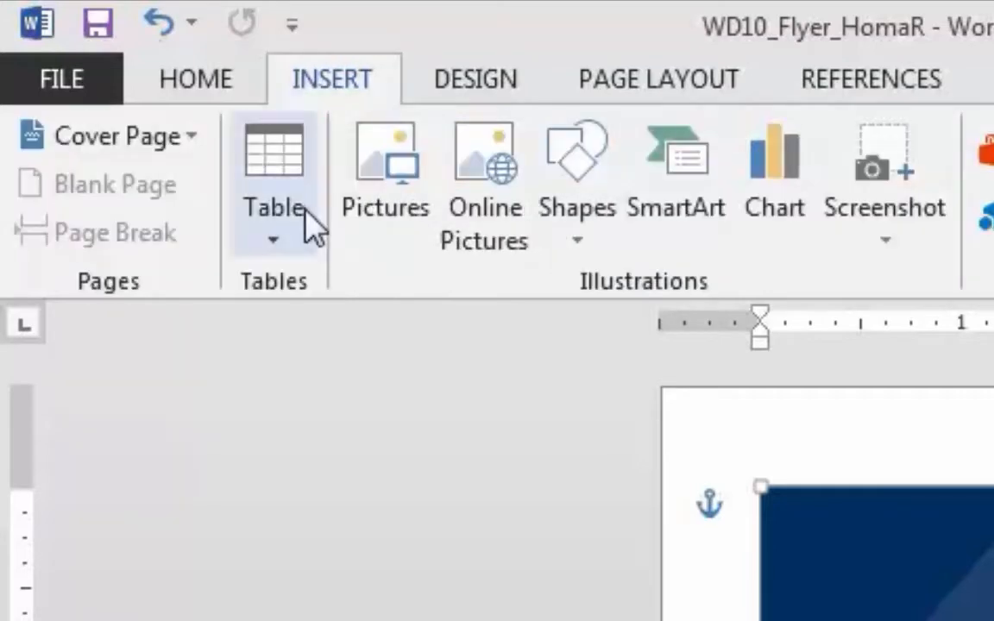
left_click(391, 220)
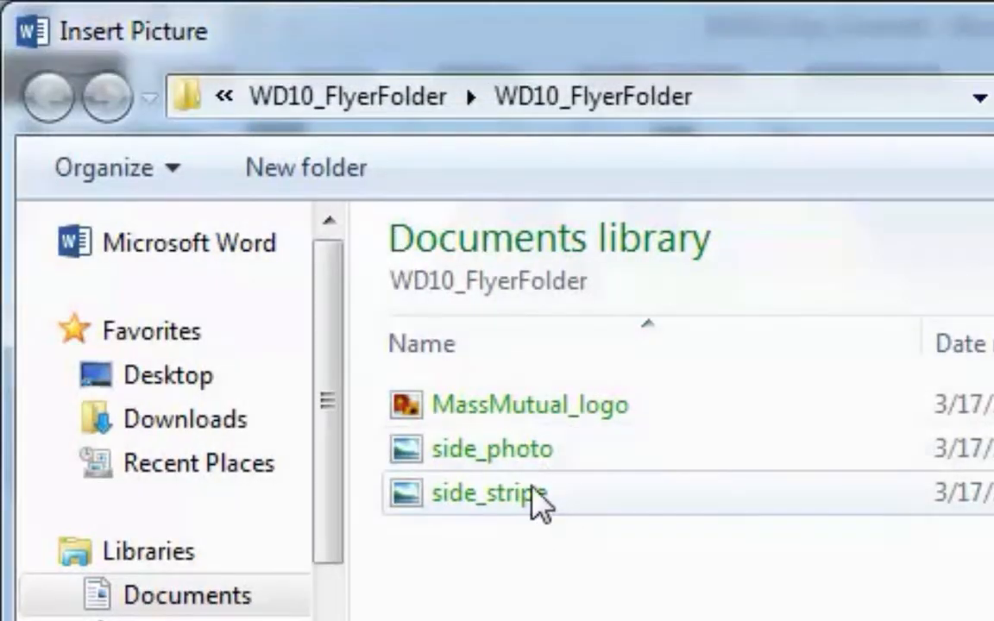
left_click(544, 454)
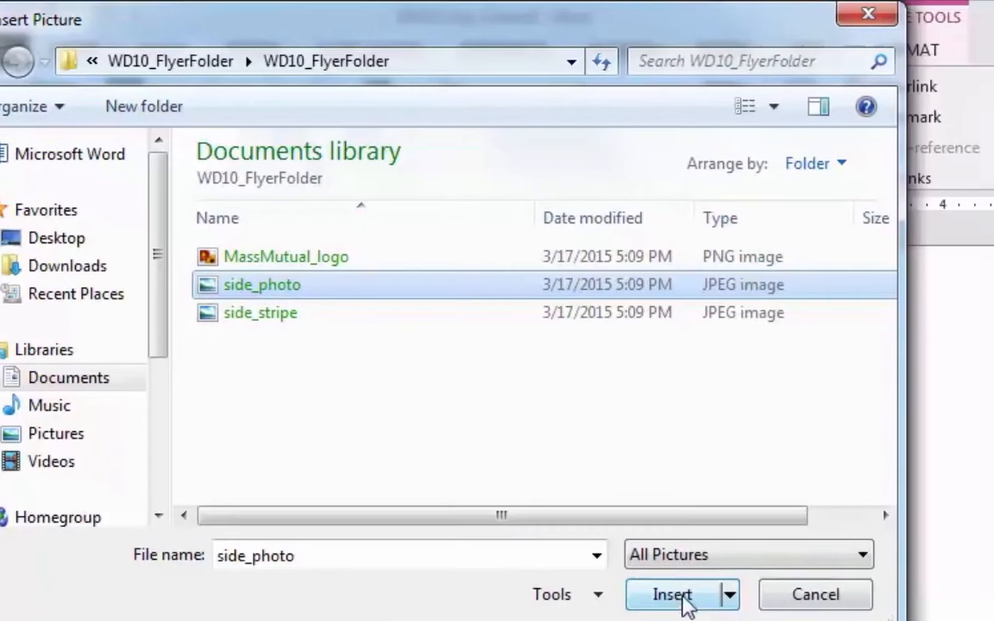
left_click(741, 612)
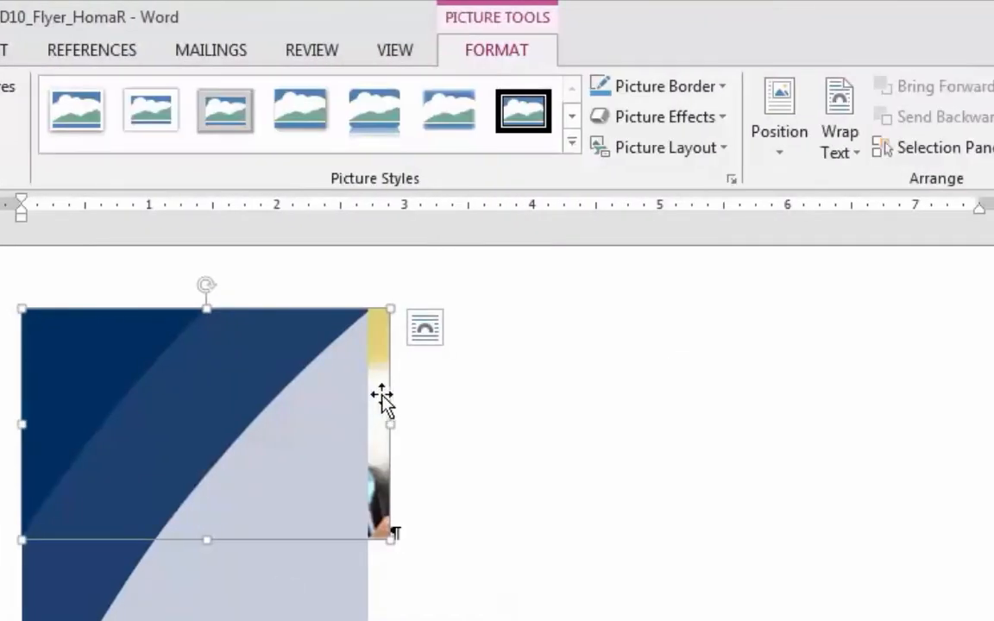
Set the side_photo picture's text wrapping to In Front of Text.
left_click_drag(389, 406, 397, 384)
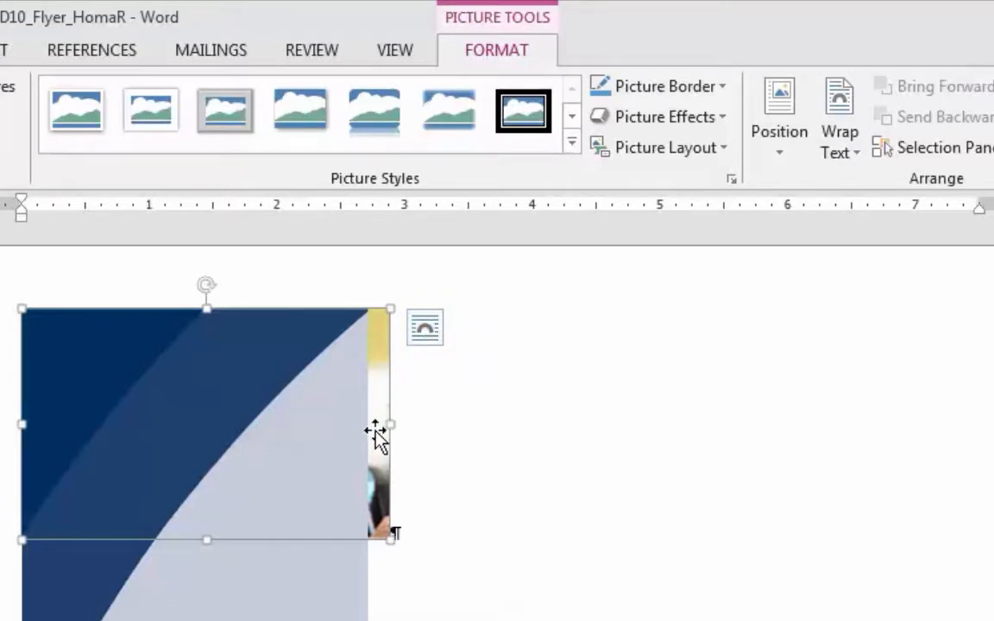
left_click(846, 152)
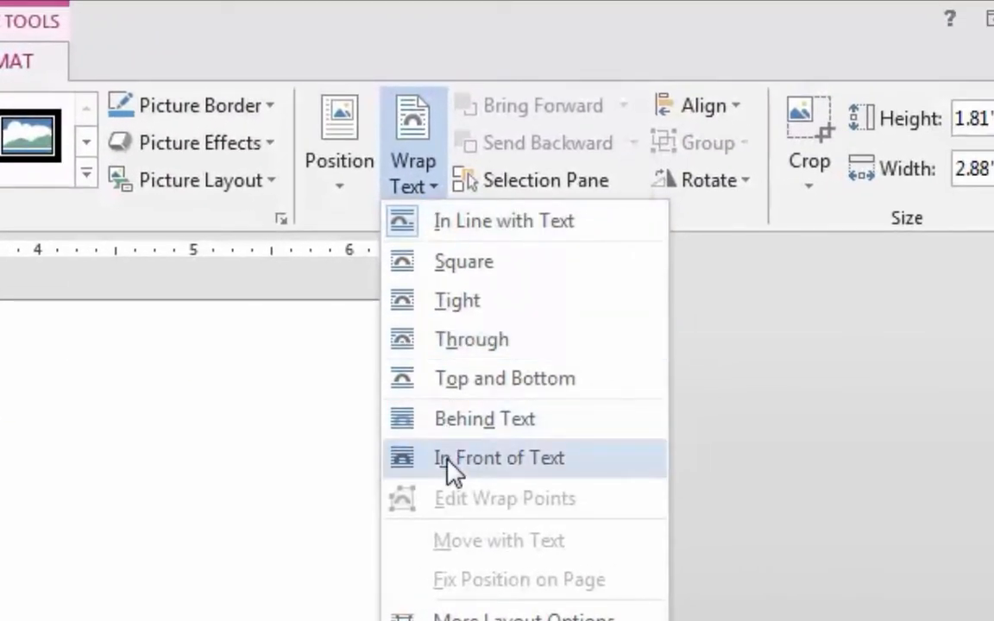
left_click(449, 467)
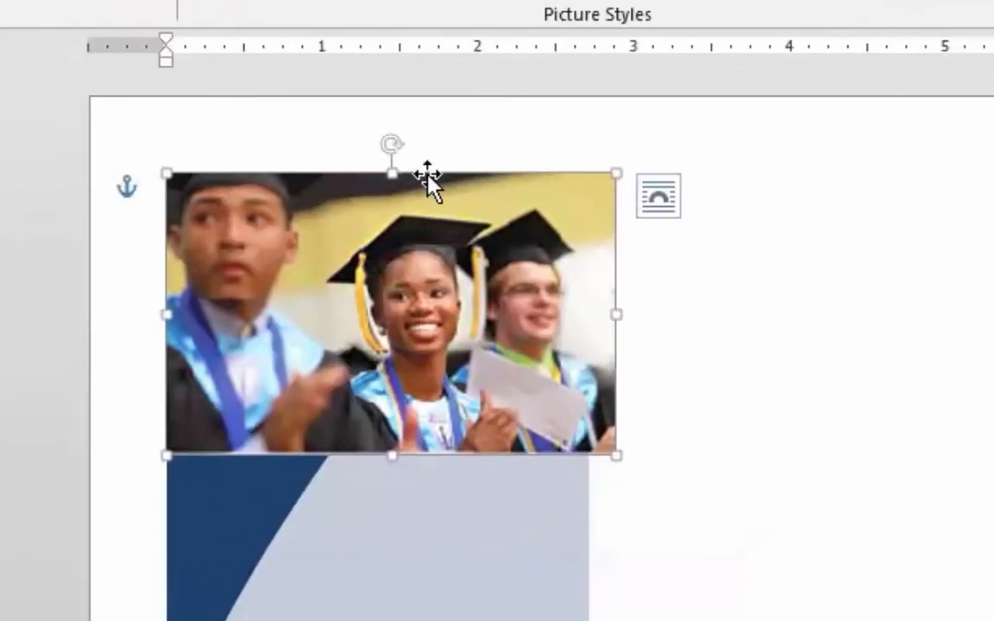
Move the graduation photo down over the stripe's curved area, flush with its left edge, and shrink it proportionally to the stripe's width.
left_click_drag(52, 286, 58, 620)
left_click_drag(418, 536, 409, 359)
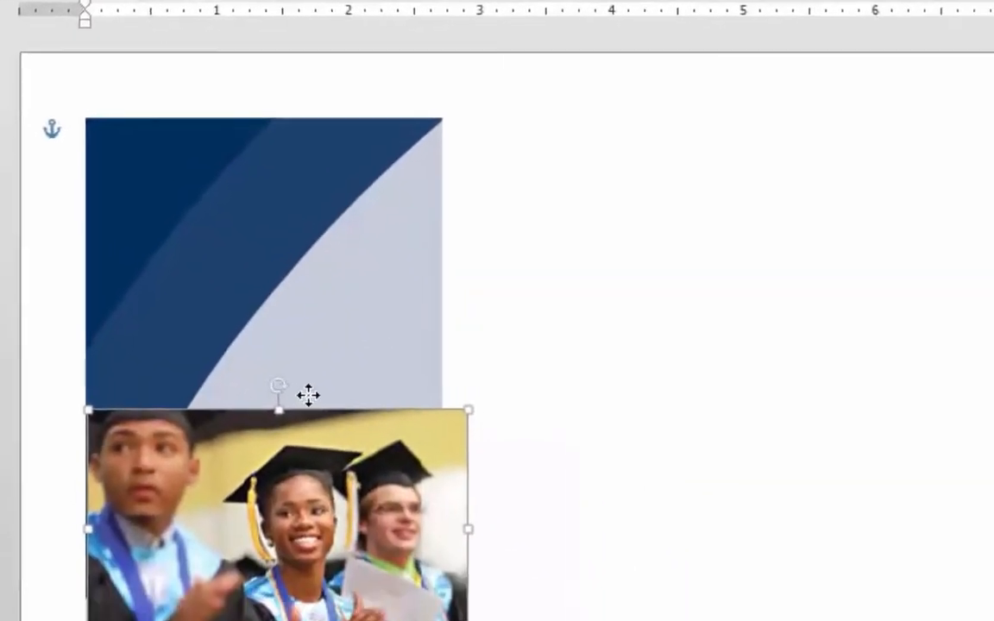
left_click_drag(283, 271, 284, 271)
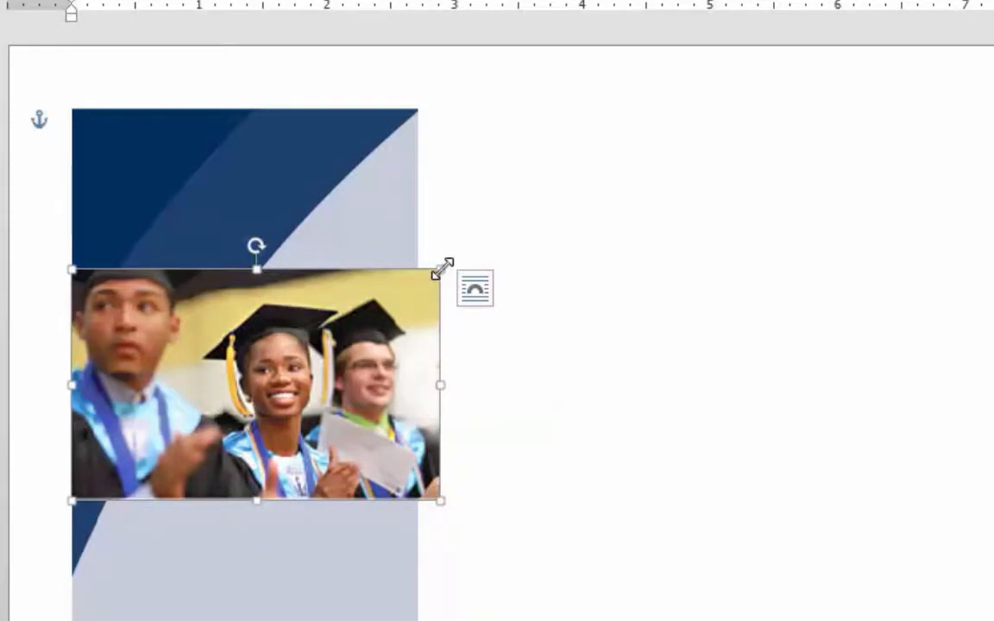
left_click_drag(441, 268, 415, 282)
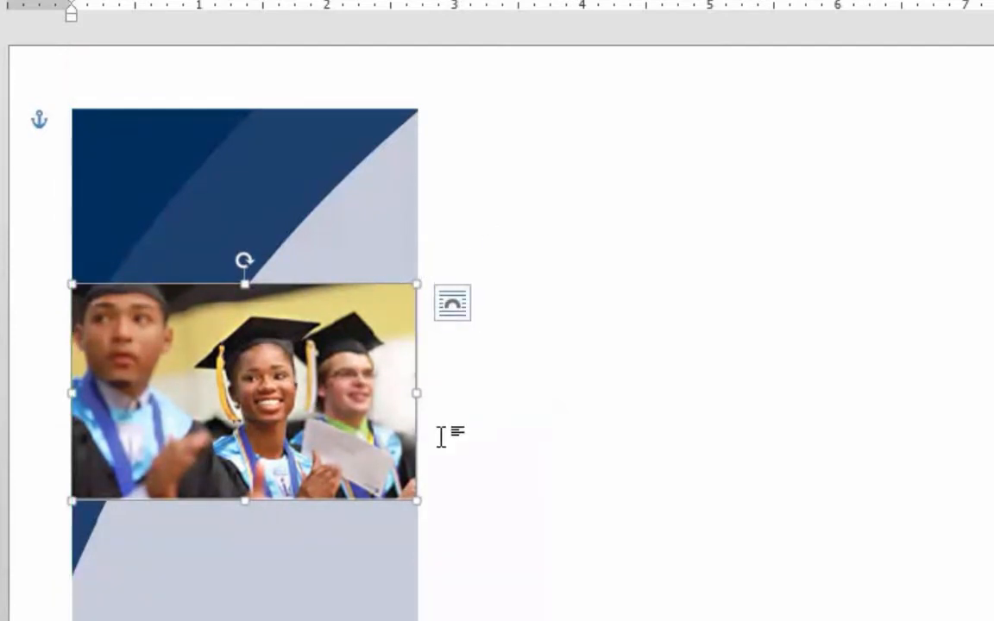
mouse_move(418, 502)
left_mouse_down()
mouse_move(553, 587)
mouse_move(734, 620)
mouse_move(507, 574)
mouse_move(420, 480)
left_mouse_up()
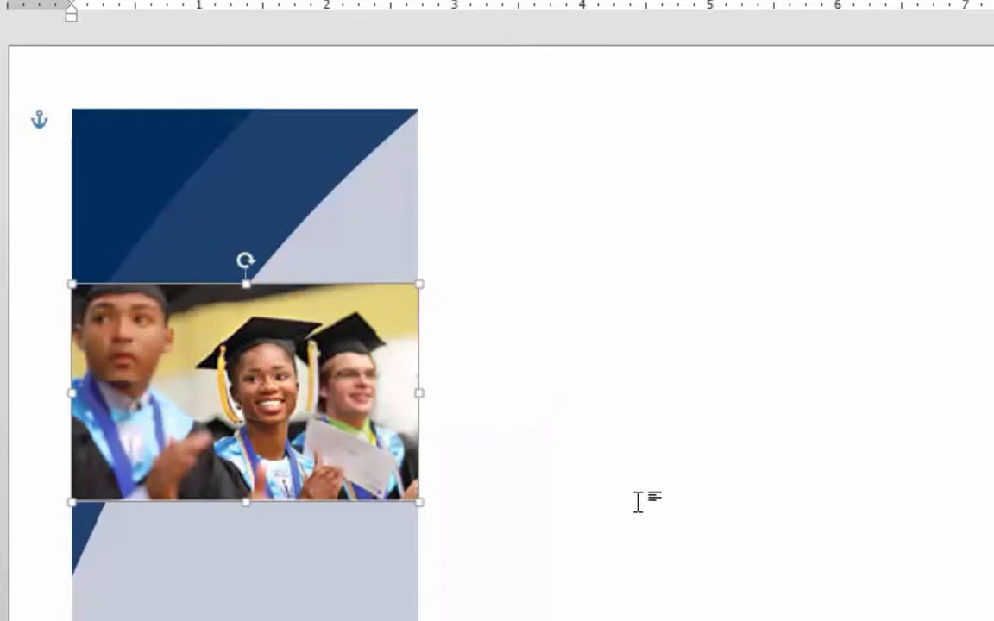
Check that the ruler is turned on, and select the side stripe near its lower end.
scroll(638, 500, "down", 8)
scroll(638, 501, "down", 4)
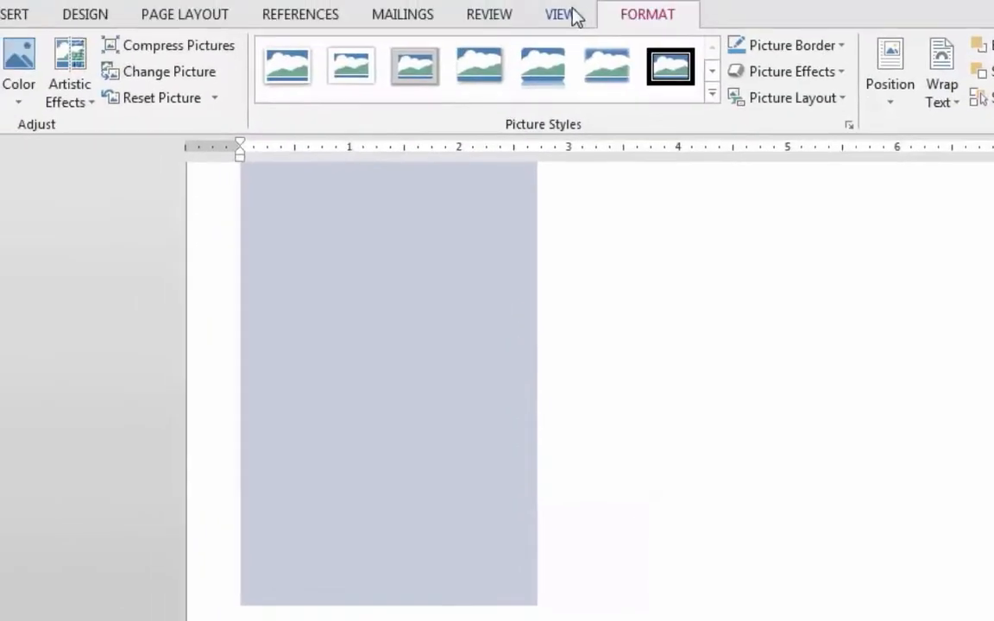
left_click(569, 14)
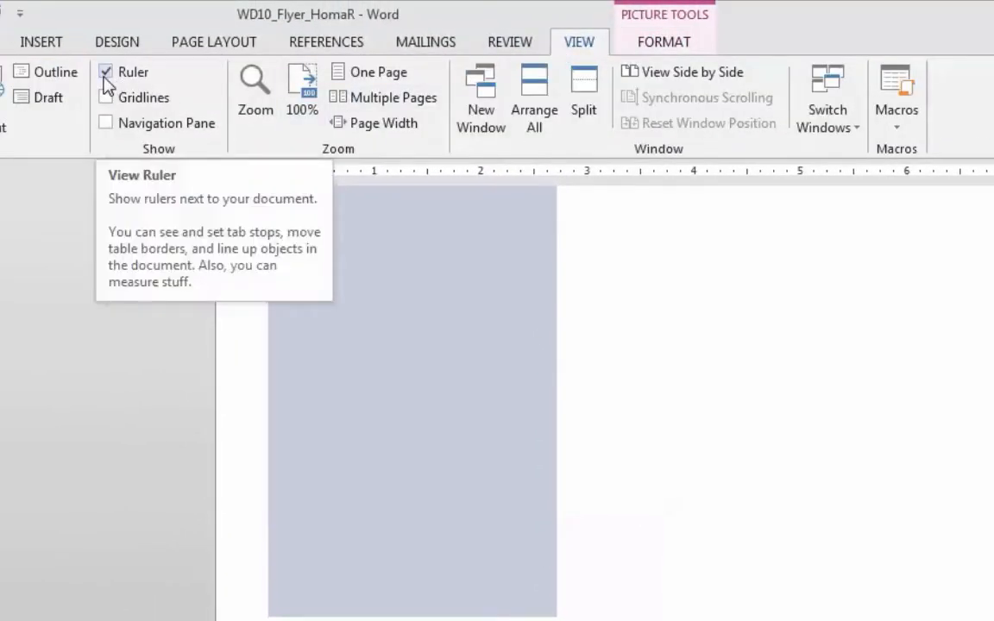
left_click(488, 398)
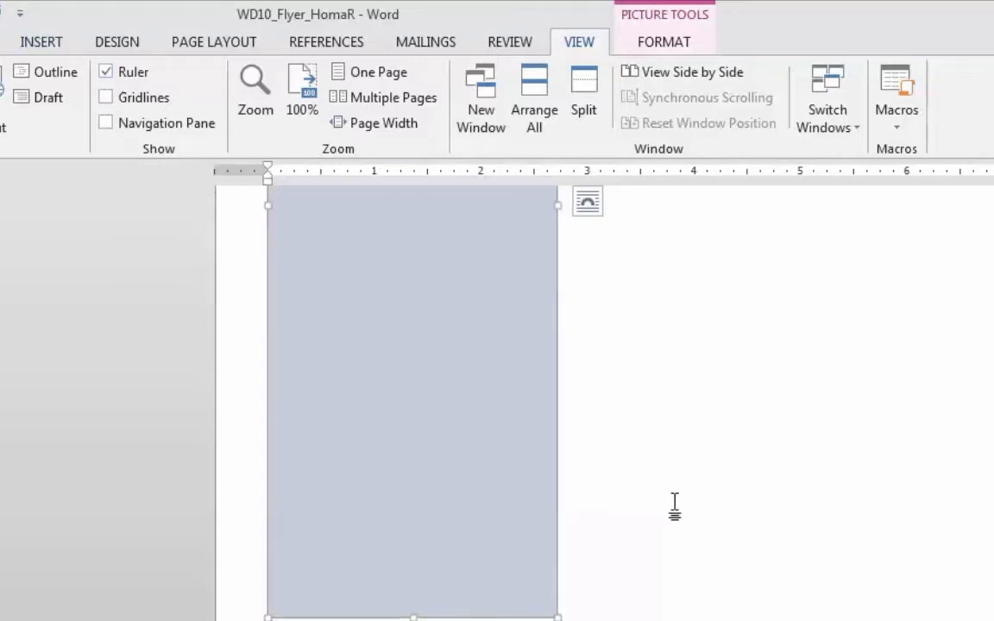
Draw a rectangle about 7.56 inches wide and 0.46 inches high just beneath the side stripe, and fill it black.
left_click(20, 45)
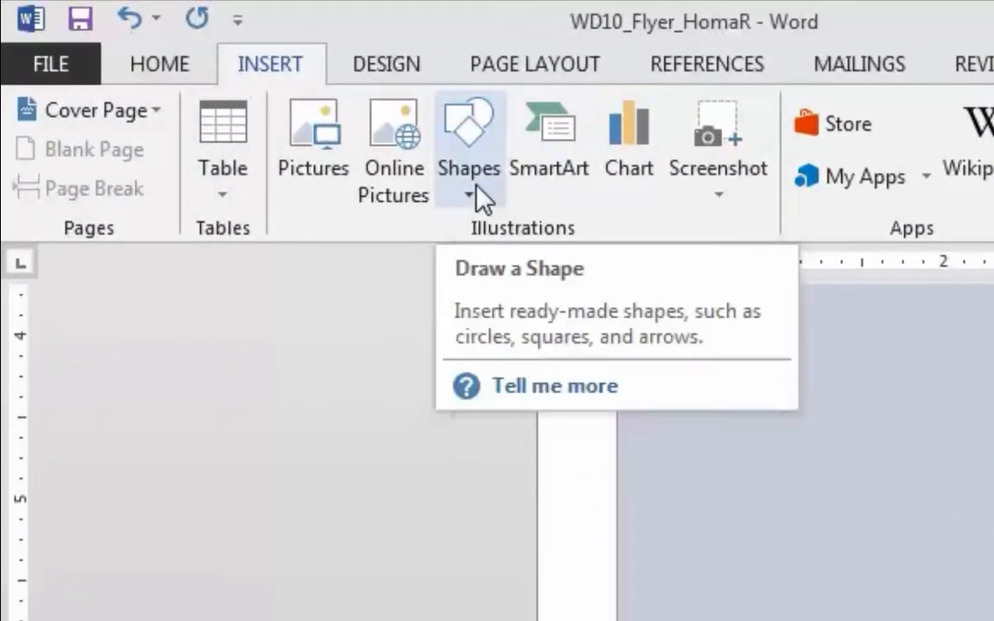
left_click(477, 186)
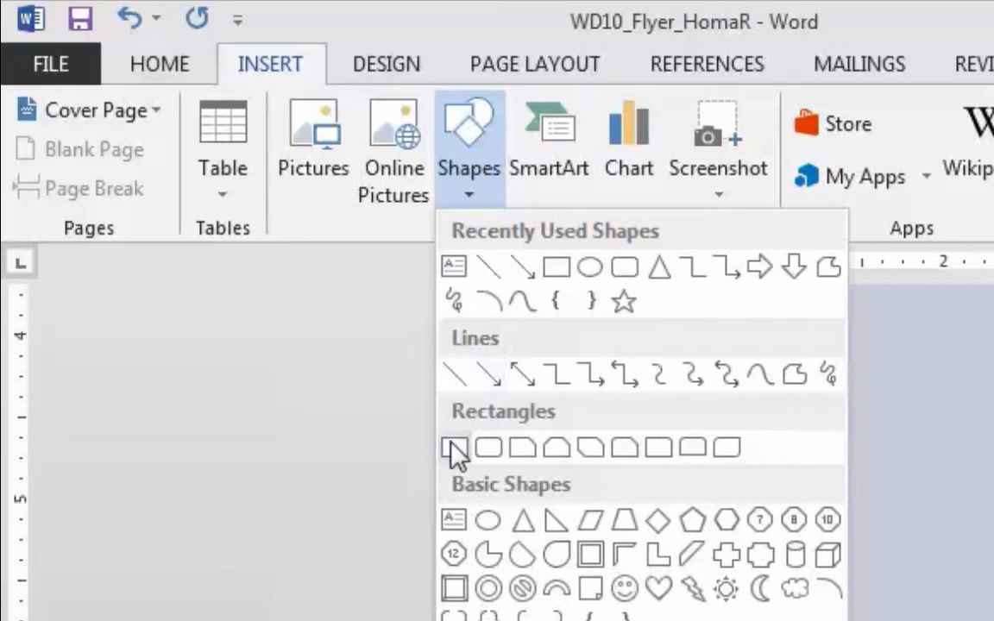
left_click(456, 449)
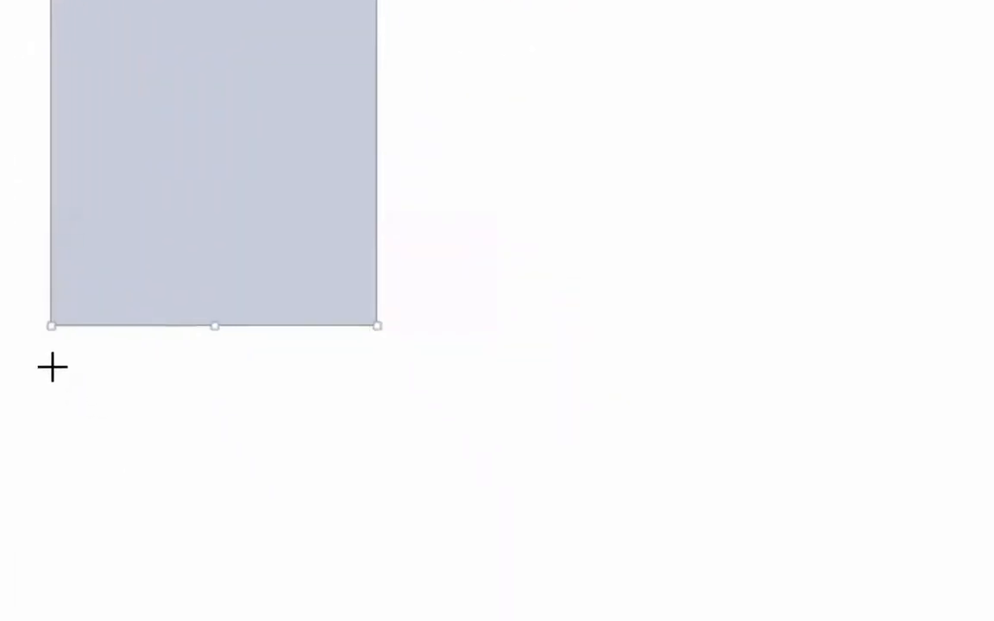
mouse_move(52, 379)
left_mouse_down()
mouse_move(200, 326)
mouse_move(978, 327)
mouse_move(960, 325)
left_mouse_up()
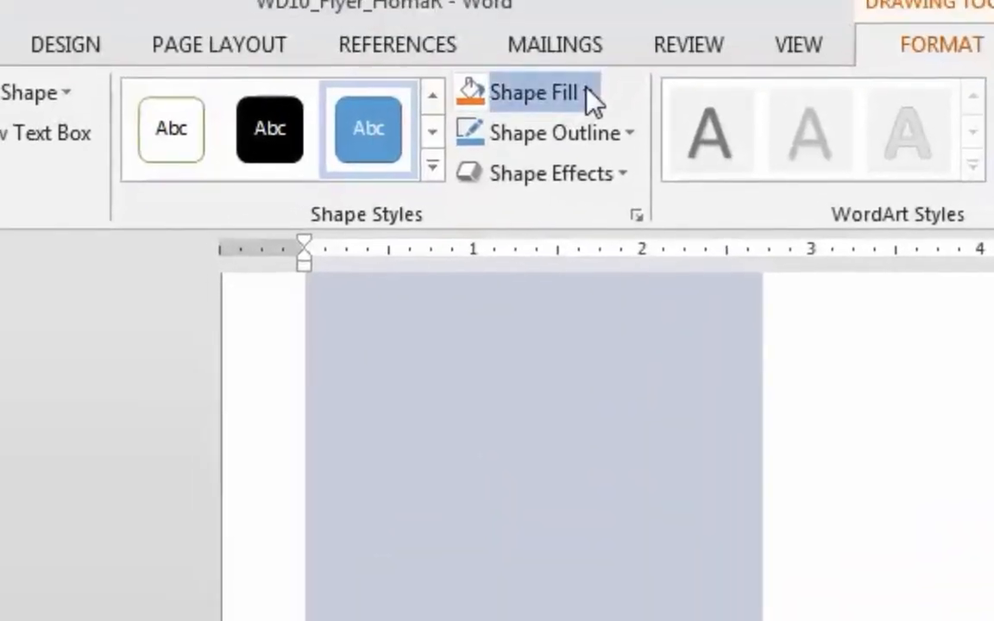
left_click(587, 96)
left_click(500, 173)
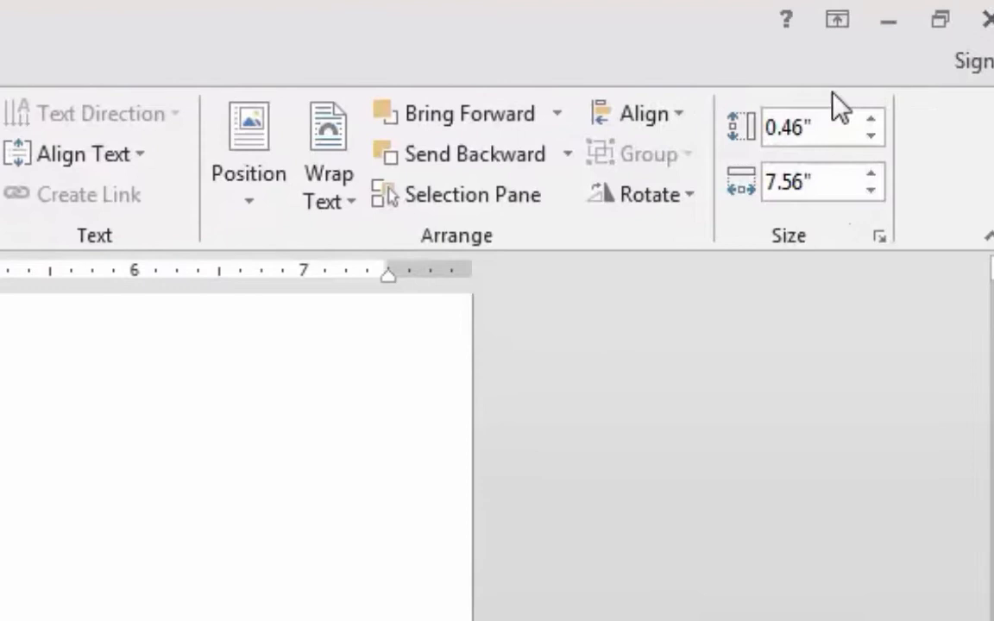
Set the black rectangle's height to 0.25 inches and its width to 7.5 inches.
left_click(871, 136)
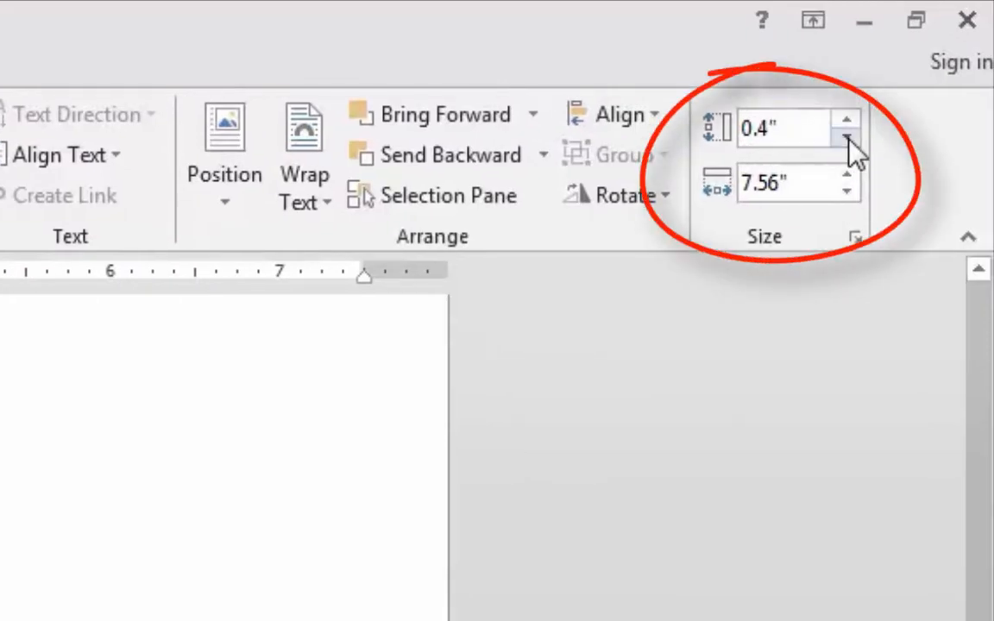
left_click(847, 138)
left_click_drag(796, 136, 823, 112)
type(".25")
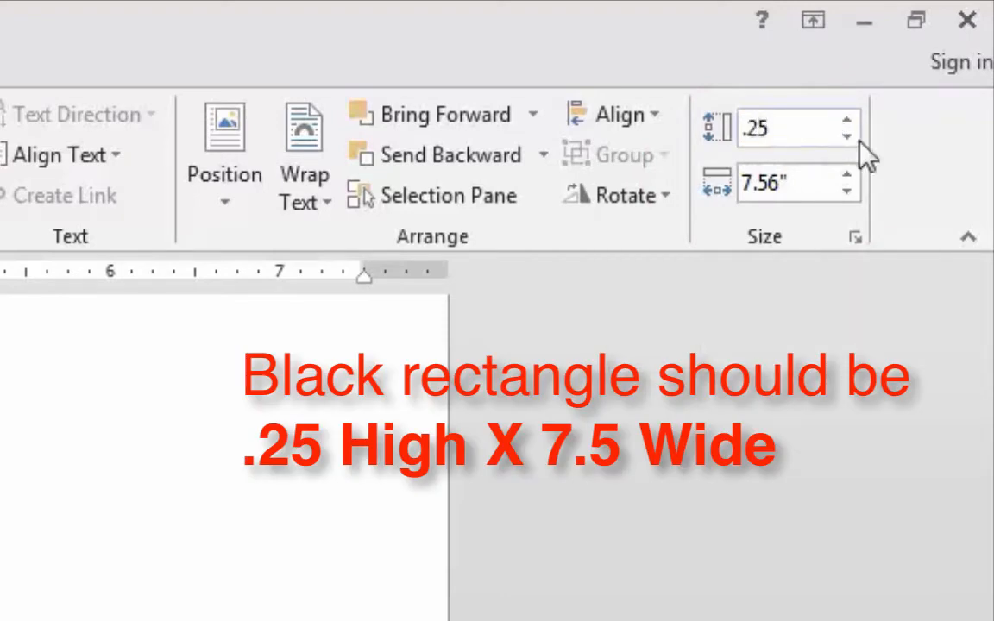
left_click(847, 190)
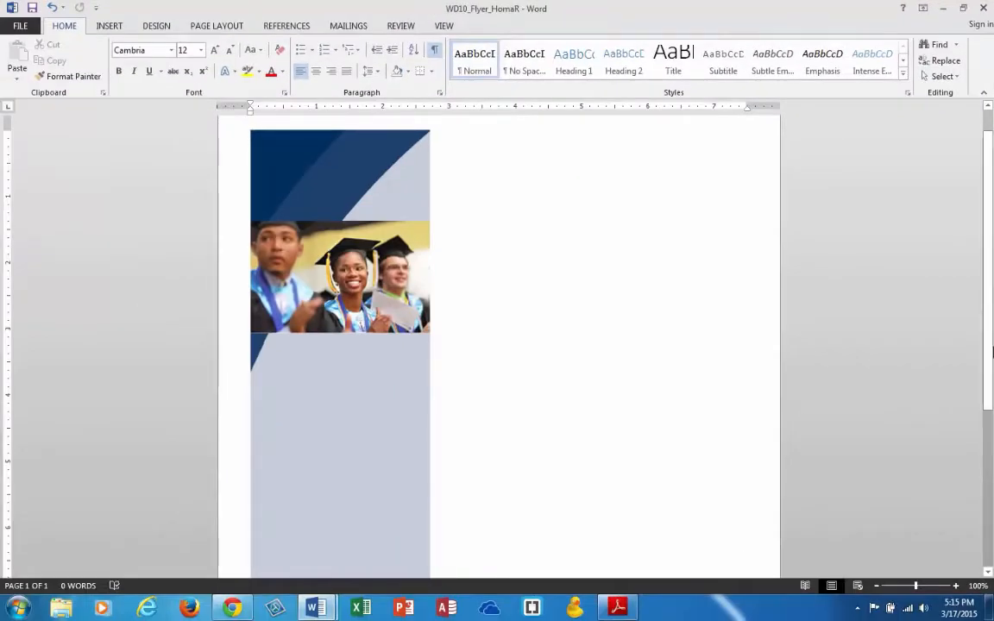
Move the black rectangle directly against the lower end of the side stripe, flush with the stripe's left edge.
scroll(600, 401, "down", 5)
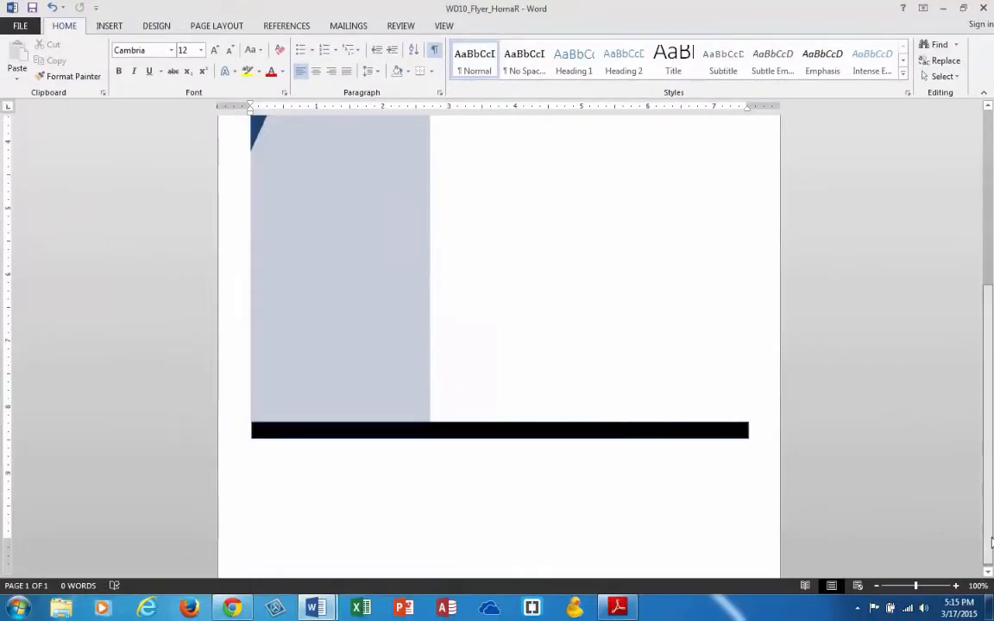
left_click_drag(601, 396, 584, 424)
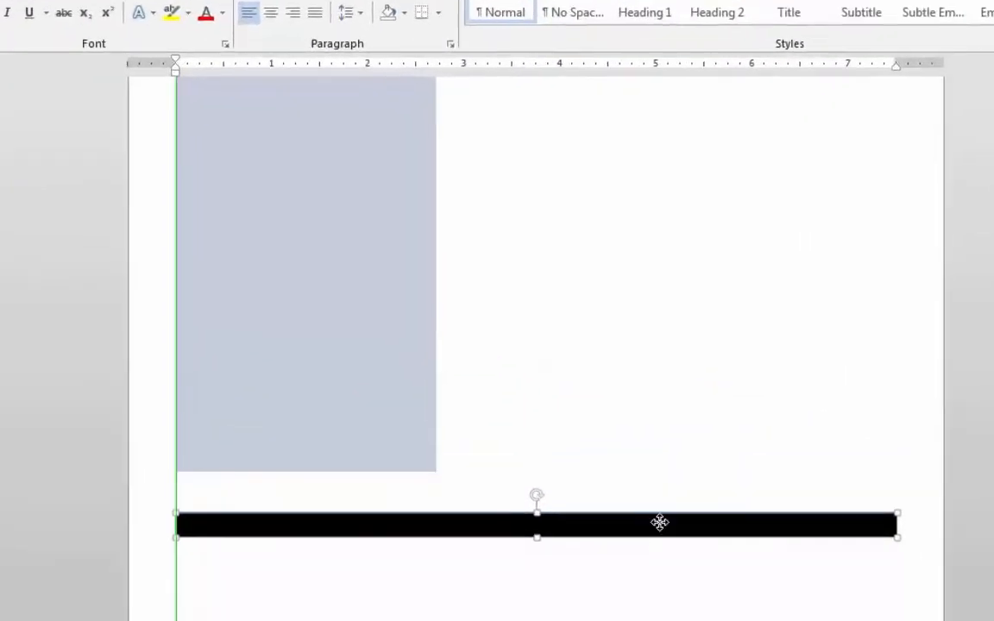
left_click_drag(660, 522, 654, 478)
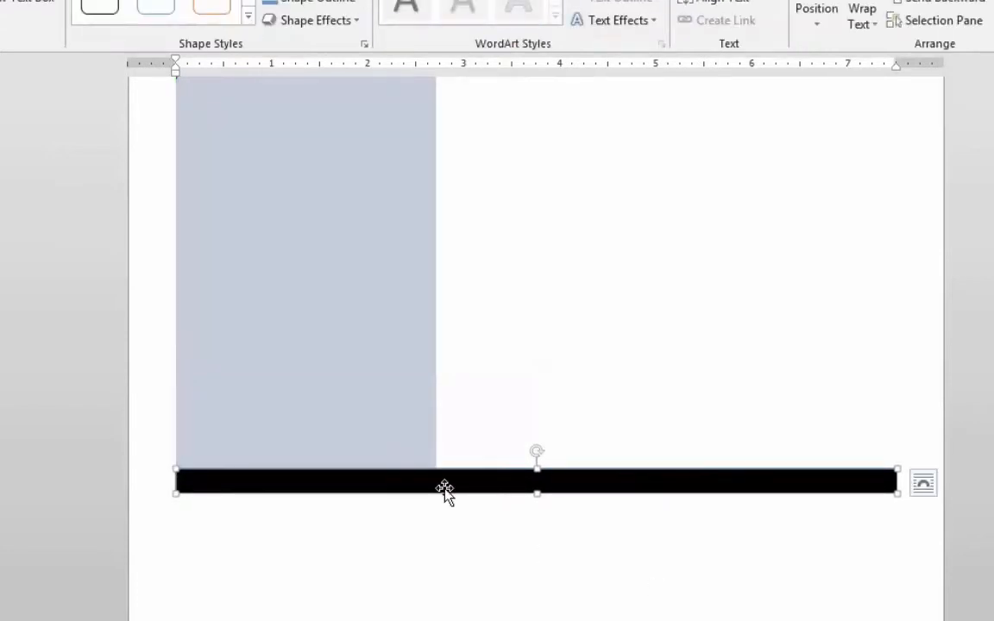
Insert the MassMutual_logo picture from the inner WD10_FlyerFolder.
left_click(93, 20)
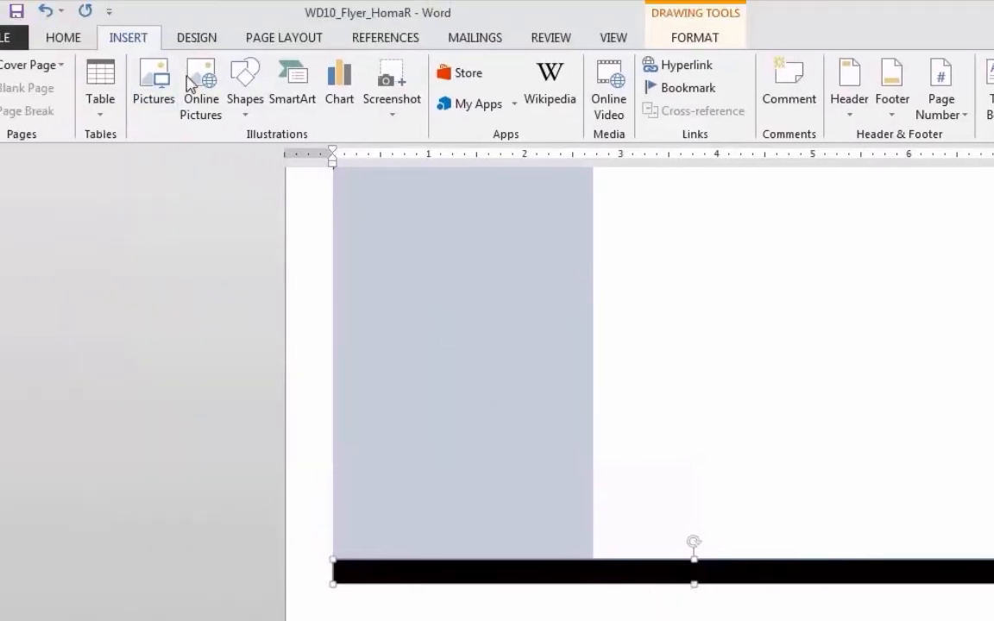
left_click(247, 104)
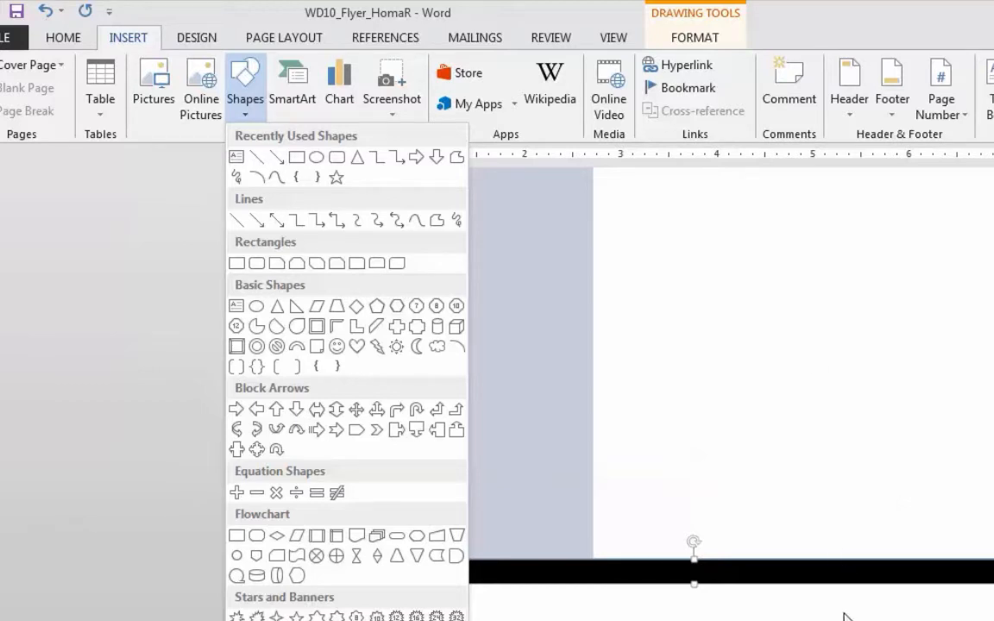
left_click(885, 307)
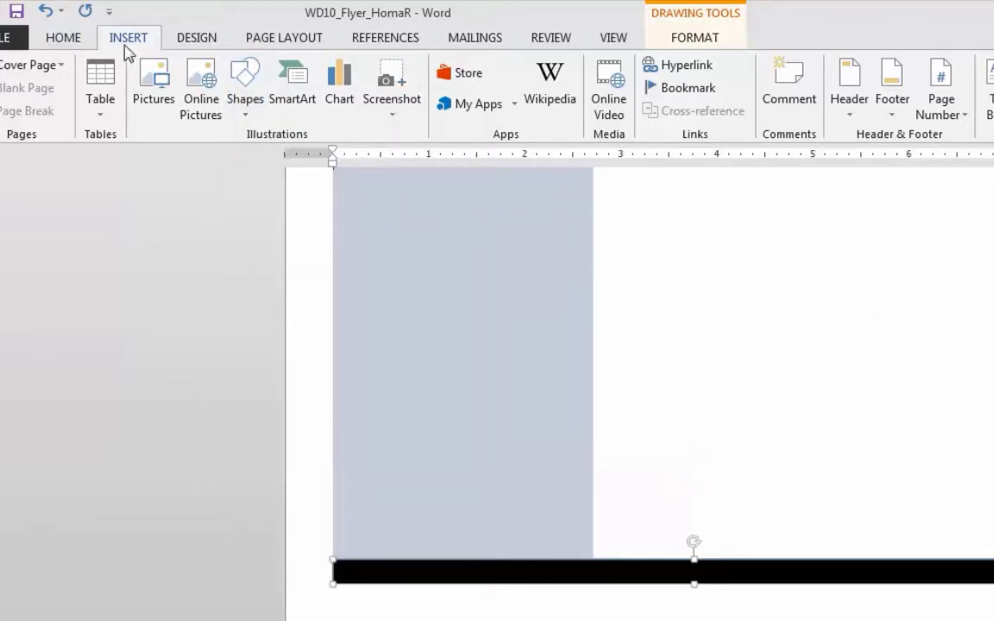
left_click(149, 102)
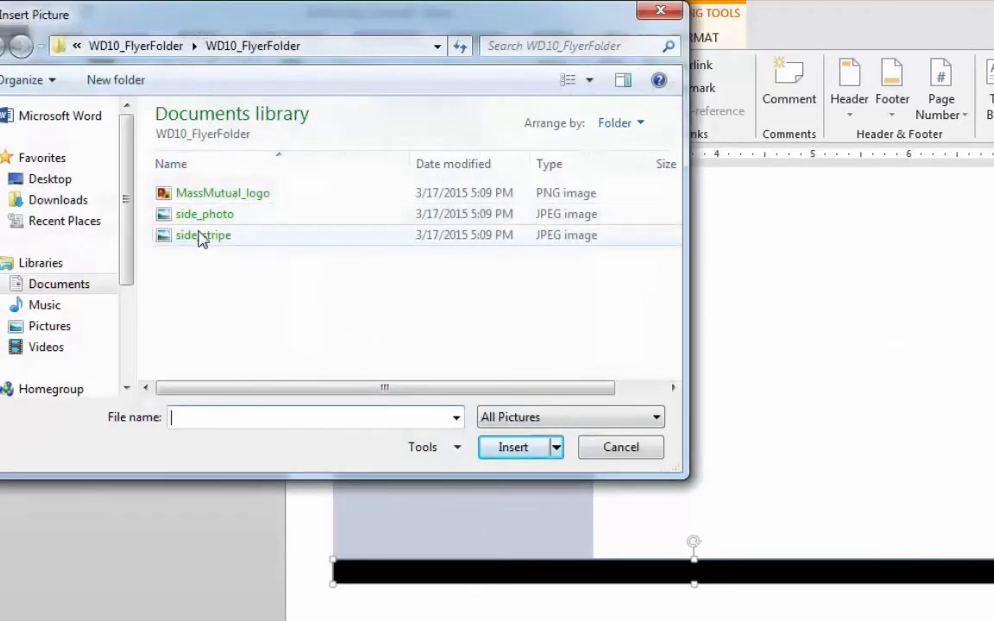
left_click(226, 194)
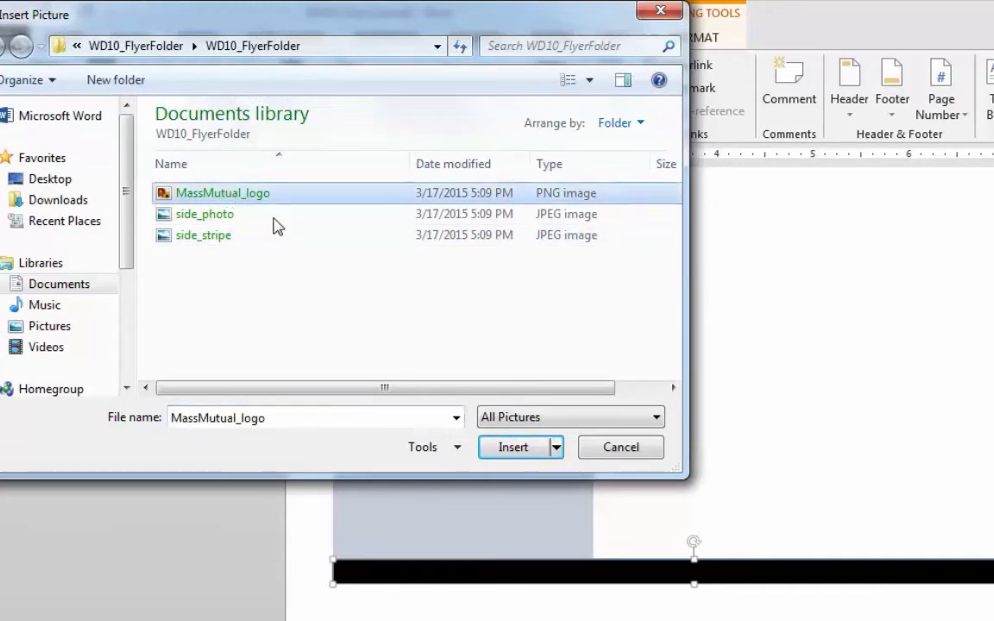
left_click(515, 448)
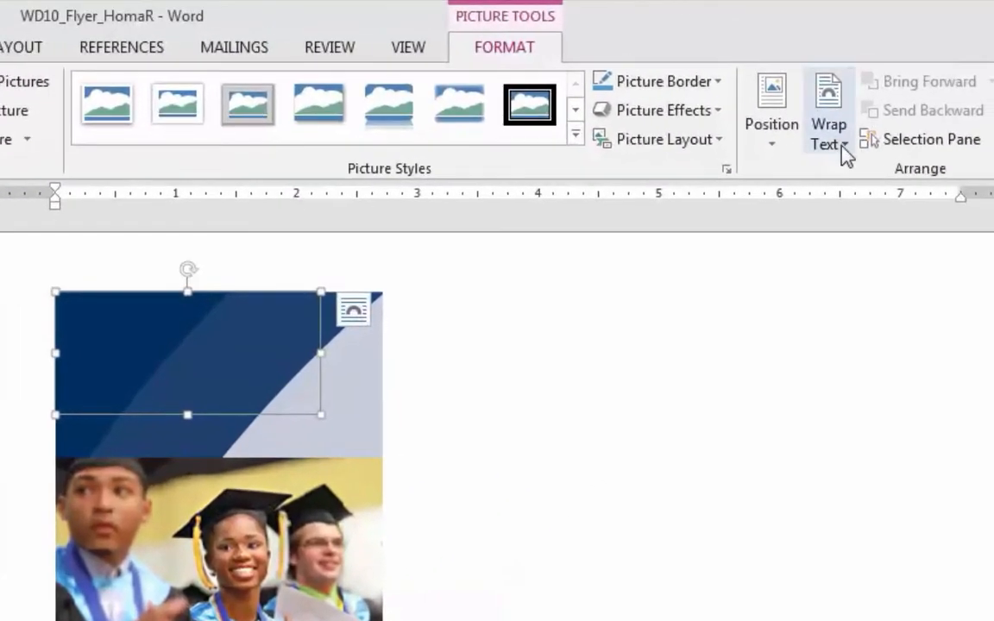
Set the logo's text wrapping to In Front of Text and move the logo beneath the left end of the black rectangle.
left_click(955, 114)
left_click(880, 354)
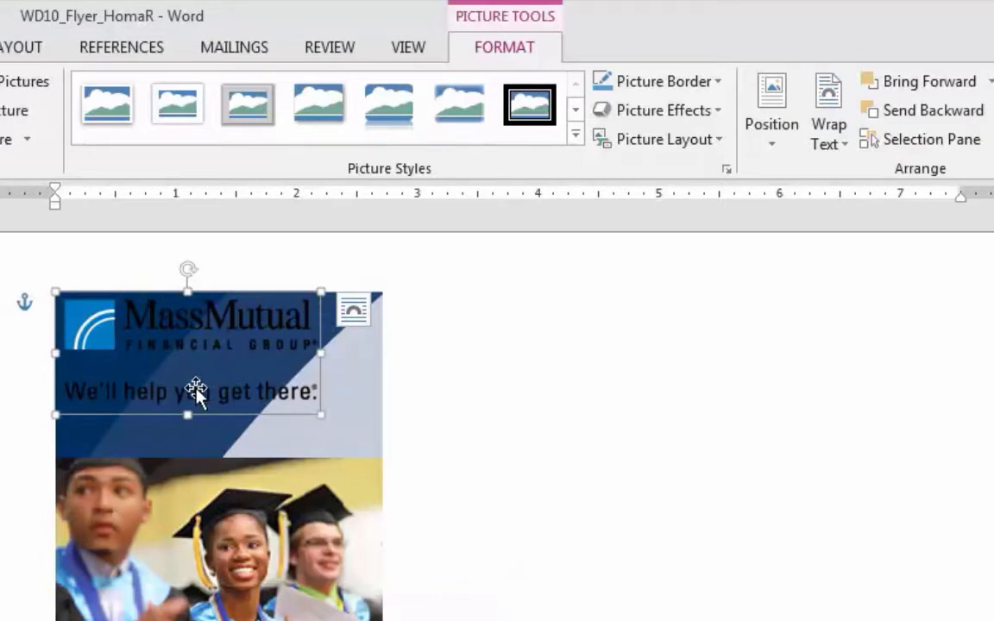
left_click_drag(151, 293, 659, 561)
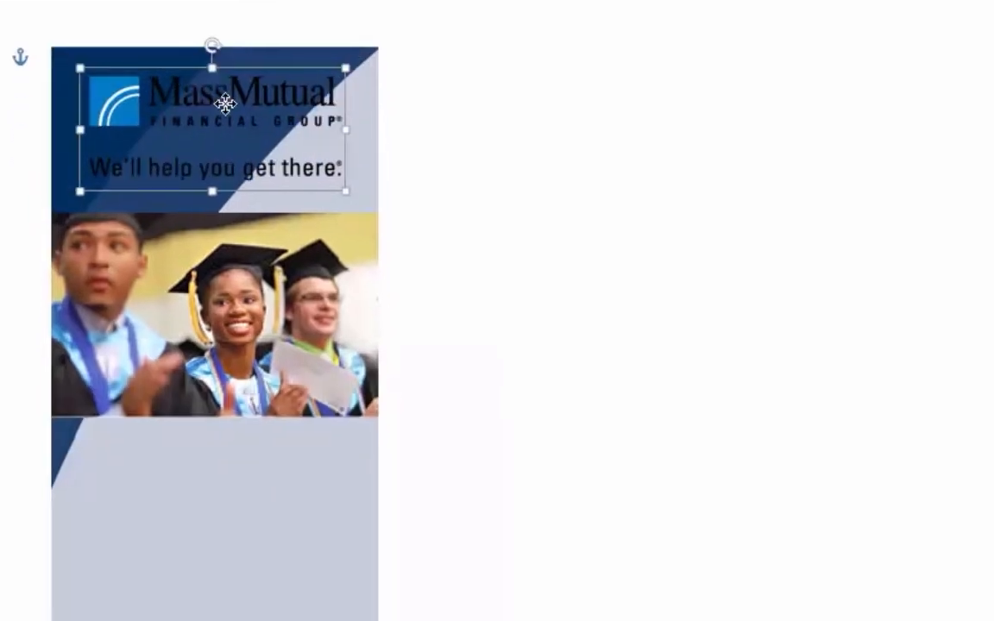
scroll(903, 399, "up", 1)
scroll(898, 405, "down", 4)
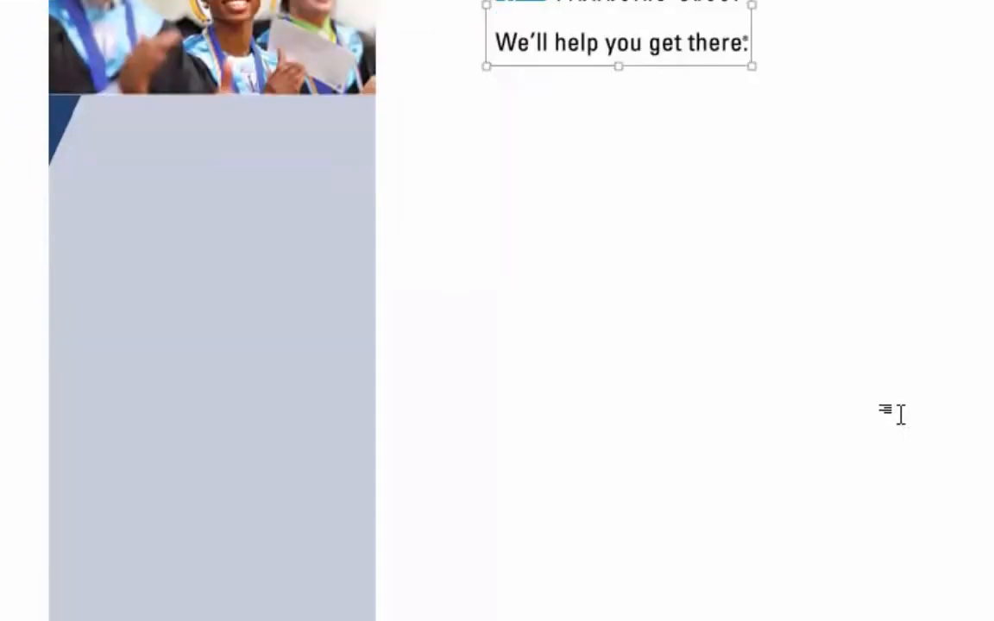
left_click_drag(545, 39, 135, 323)
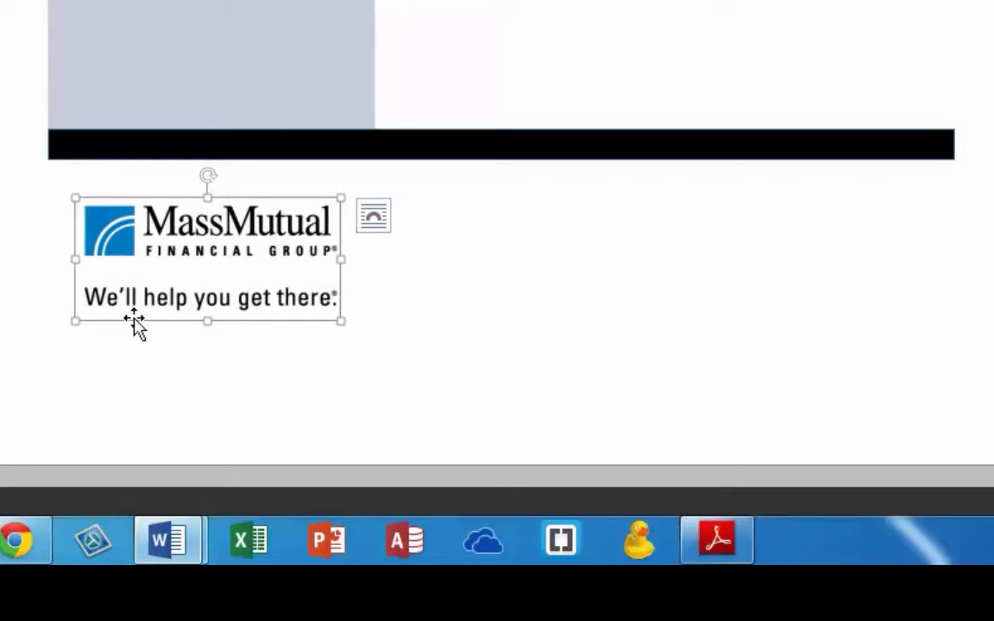
scroll(588, 318, "up", 5)
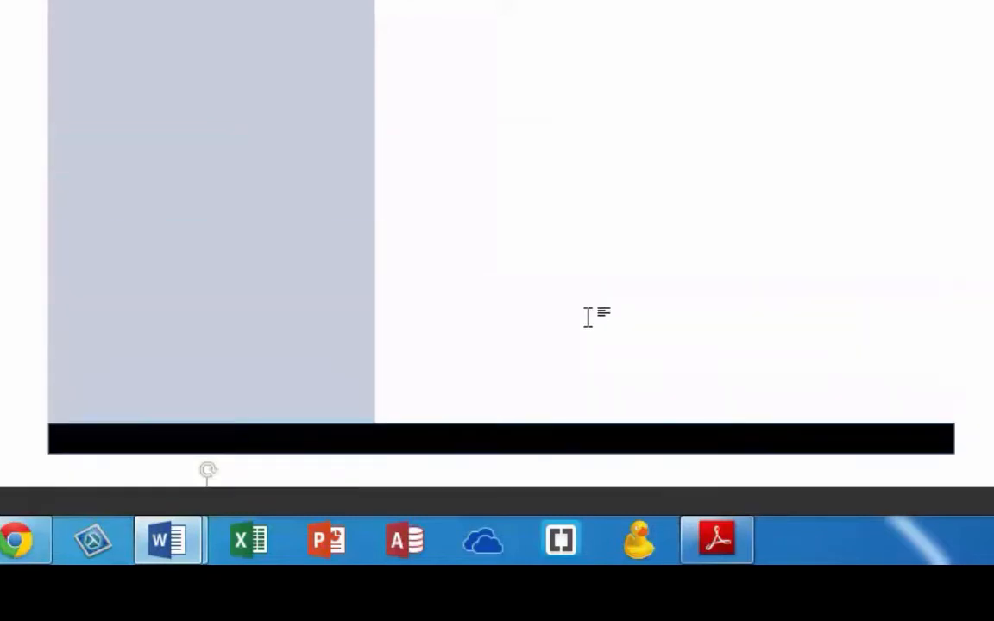